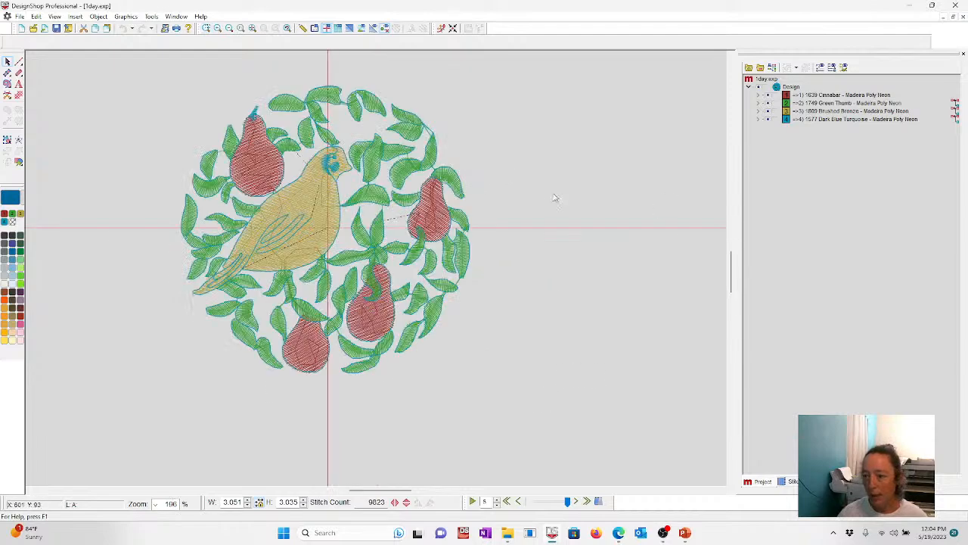
- Turn on the 3D stitch view and expand the Cinnabar, Green Thumb and Brushed Bronze colors of 1day.exp to inspect their elements
left_click(352, 29)
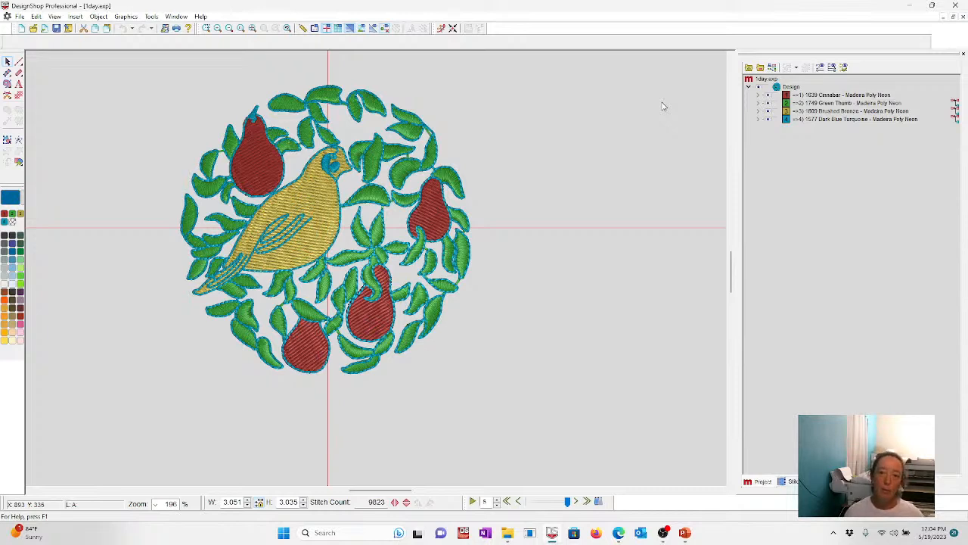
left_click(758, 95)
left_click(801, 104)
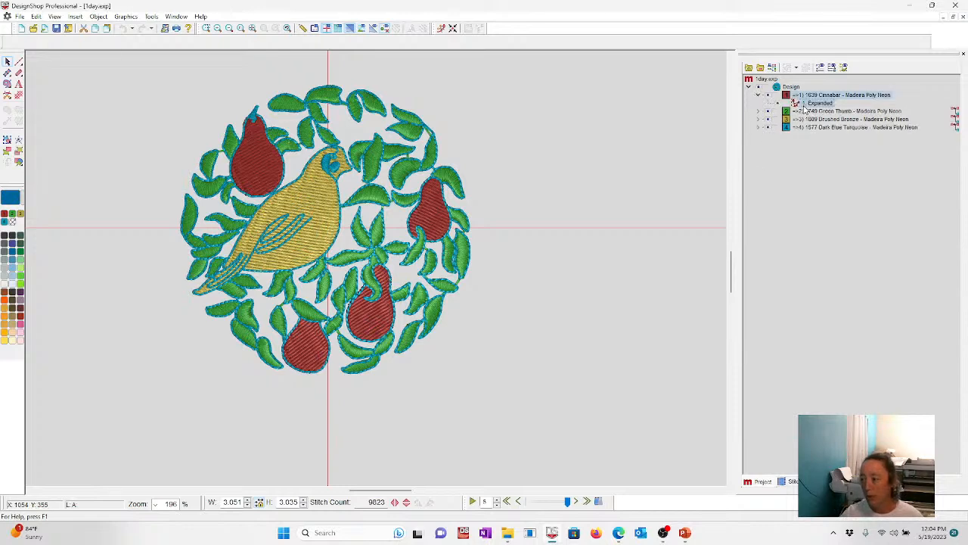
left_click(760, 111)
left_click(800, 119)
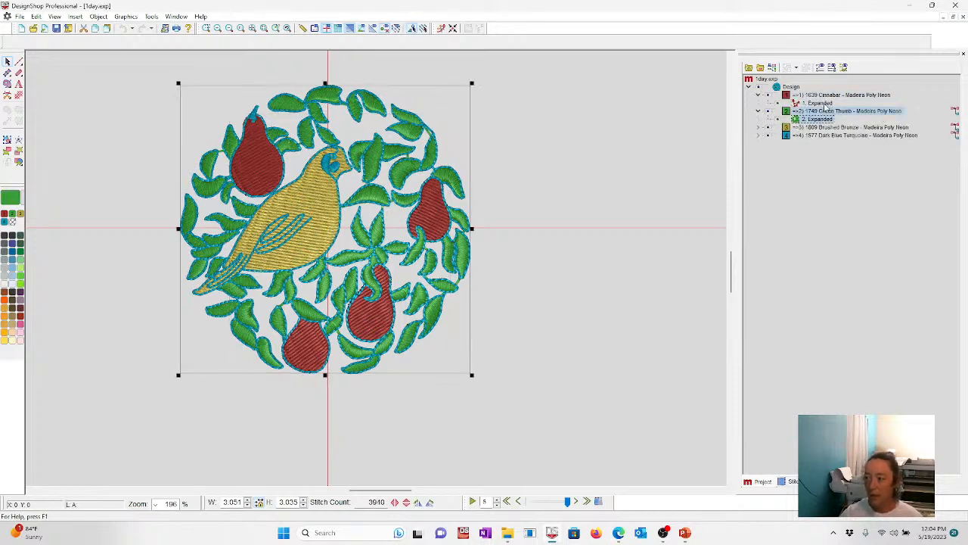
left_click(758, 127)
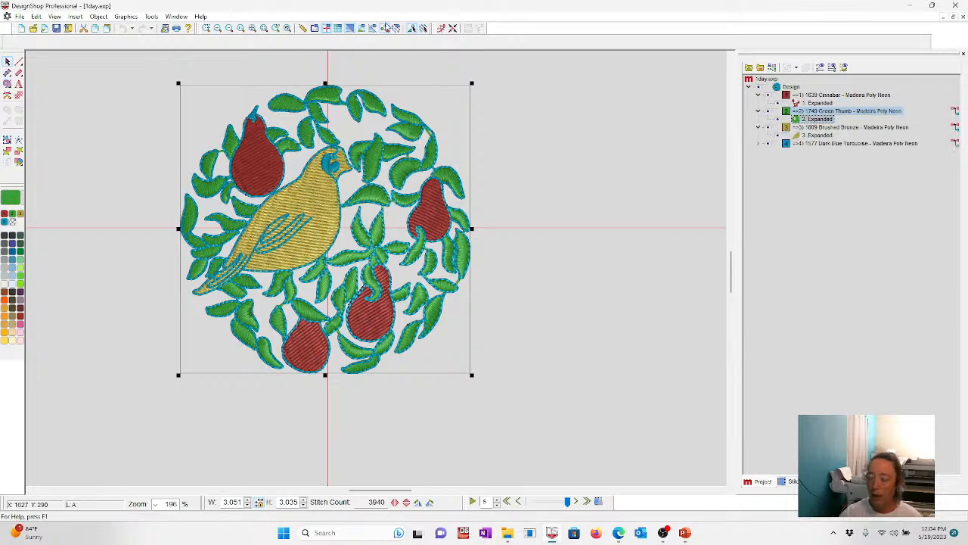
- Switch to the 1day.ofm design and examine the separate fill and walk stitch elements in color 1 and the leaves in color 2
left_click(176, 16)
left_click(198, 124)
left_click(240, 28)
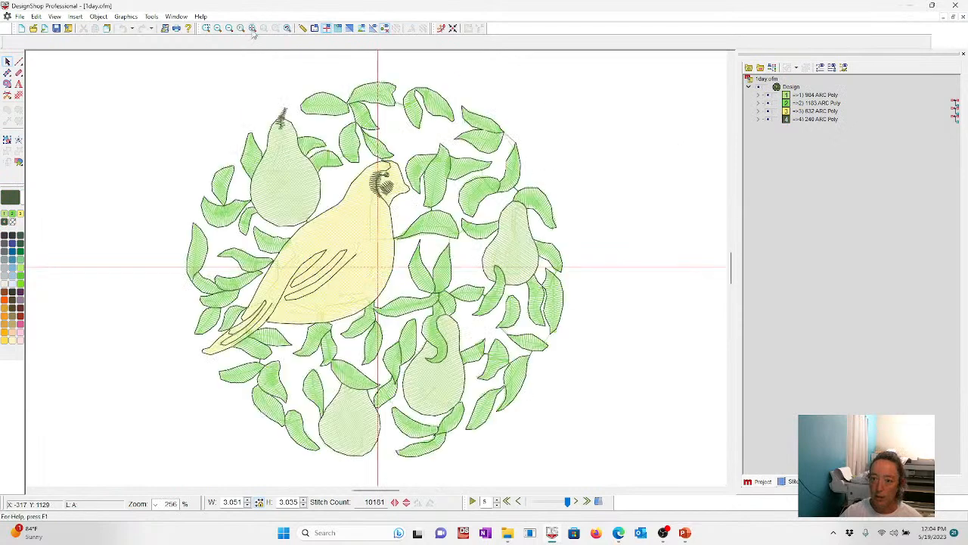
left_click(759, 94)
left_click(819, 112)
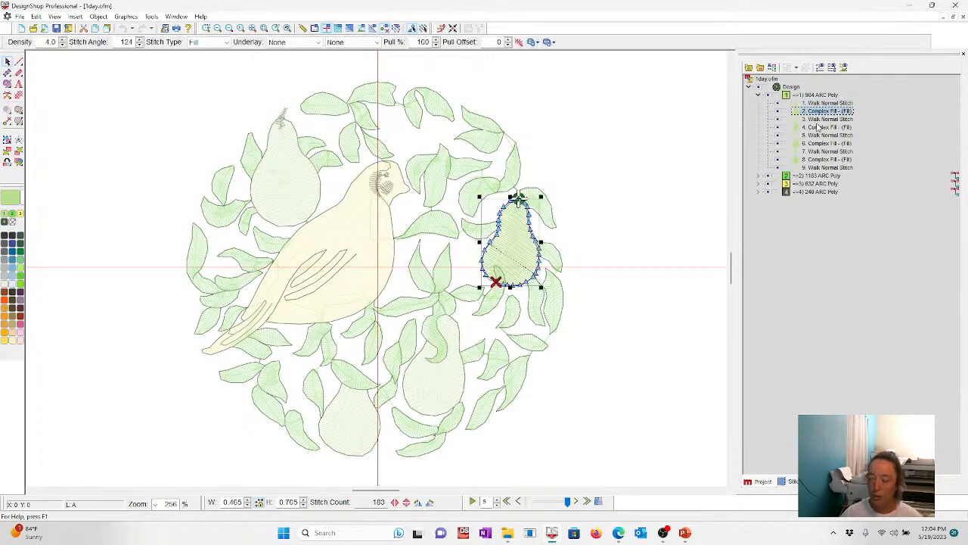
key("Down")
key("Down")
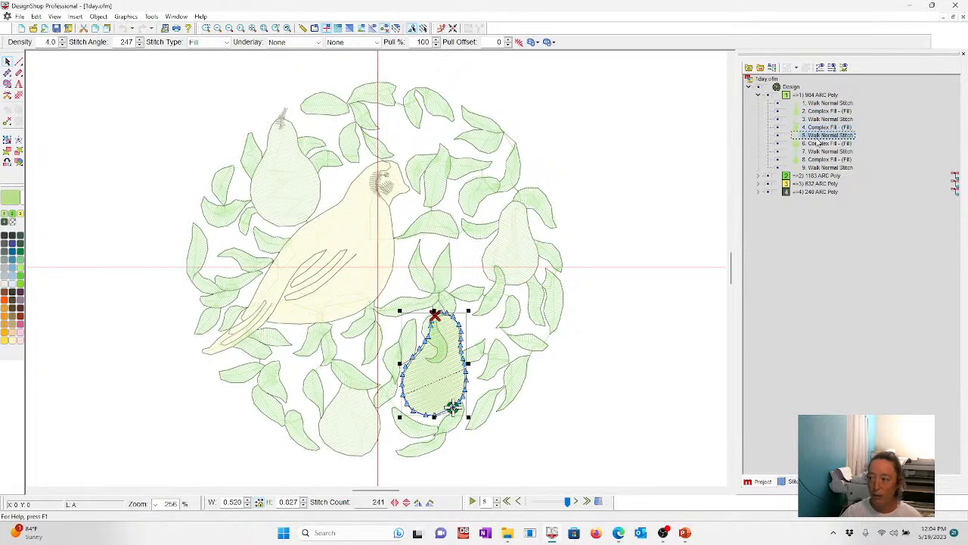
key("Down")
key("Down")
key("Down")
key("Down")
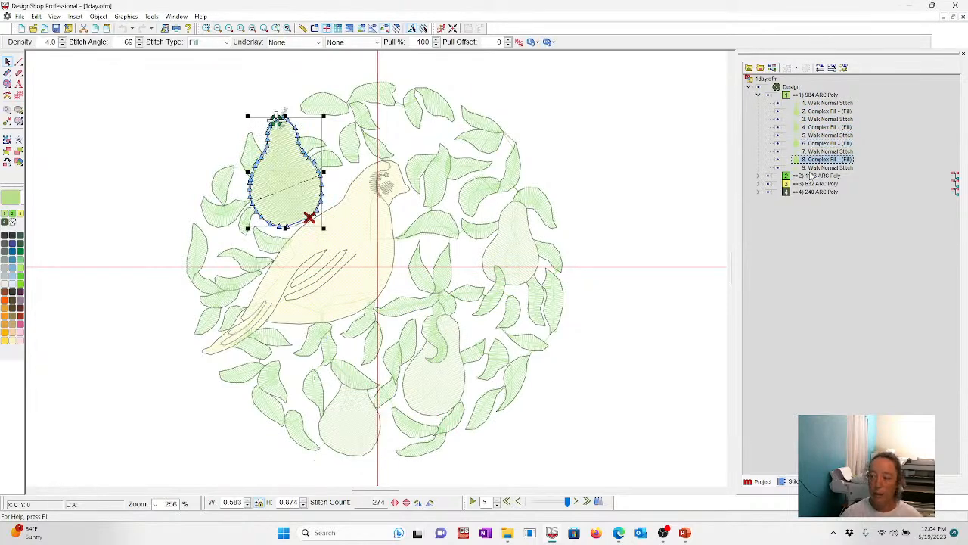
left_click(810, 175)
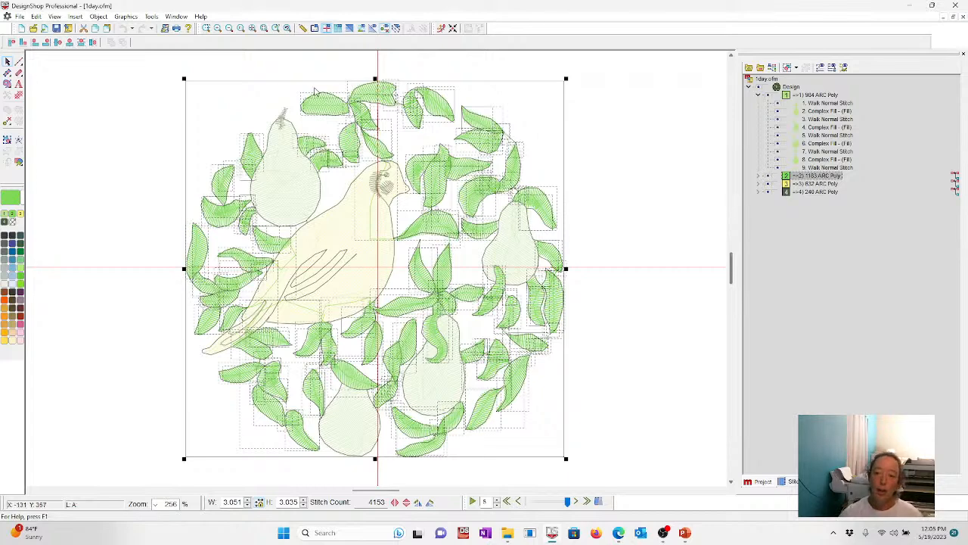
- Return to the 1day.exp design and select the single expanded element of the Cinnabar color
left_click(176, 16)
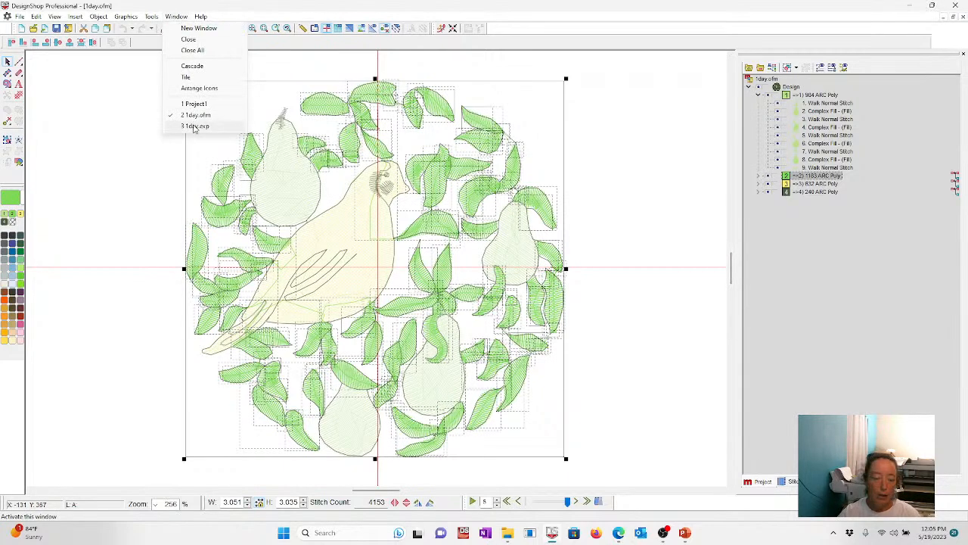
left_click(195, 126)
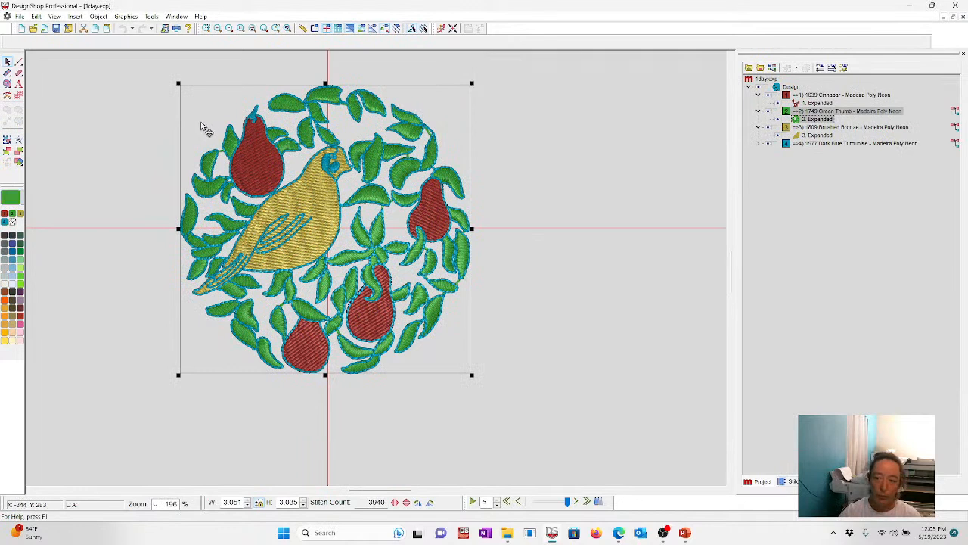
left_click(555, 173)
left_click(821, 101)
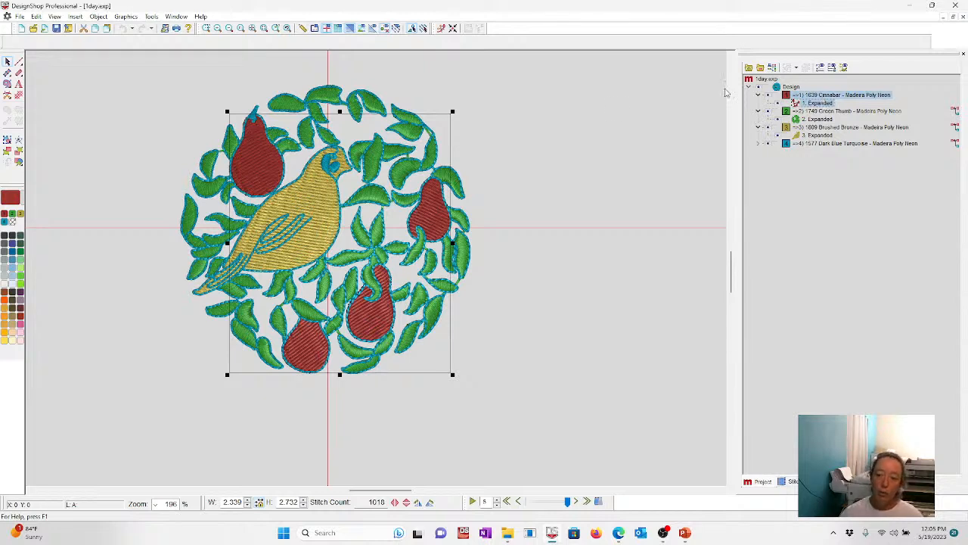
- Hide the Green Thumb, Brushed Bronze and Dark Blue Turquoise colors so that only the Cinnabar pears are displayed
left_click(204, 29)
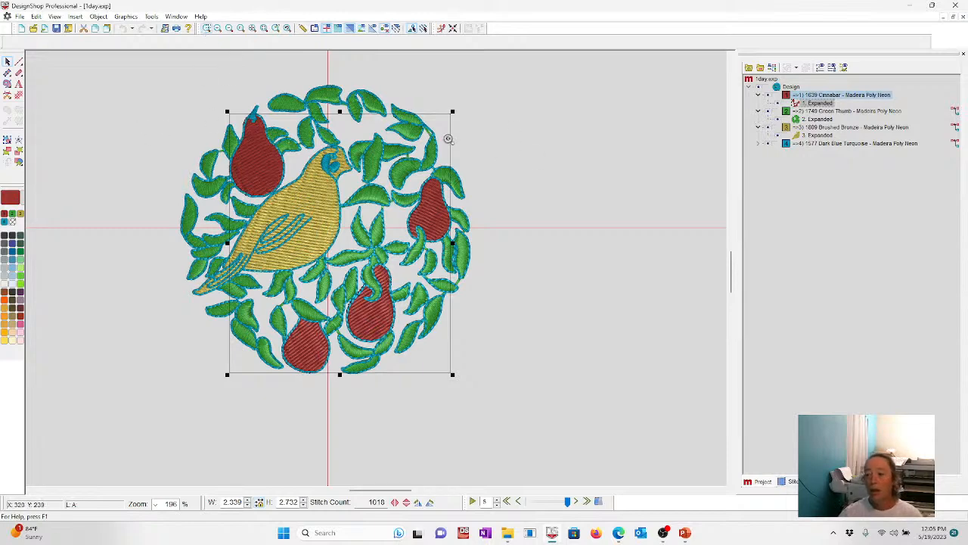
left_click_drag(147, 87, 497, 405)
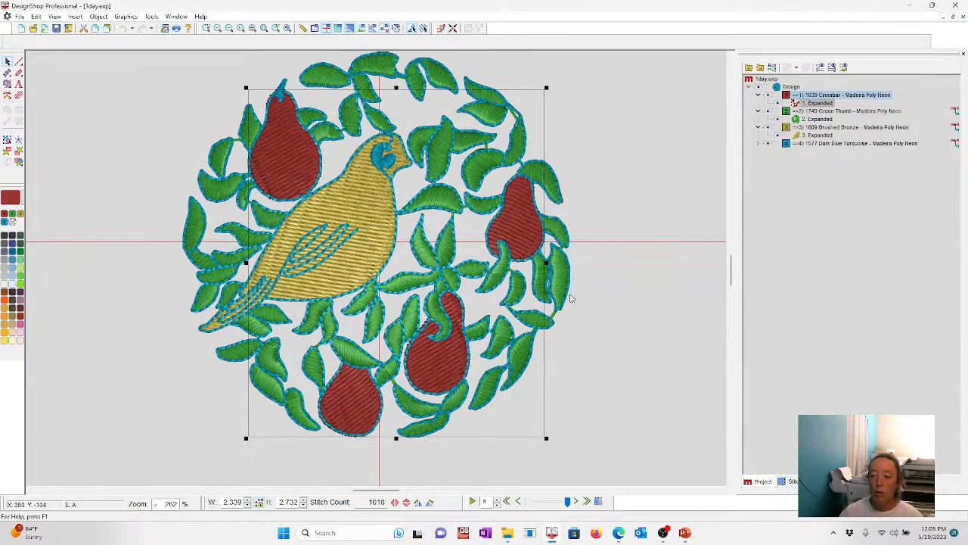
left_click(627, 221)
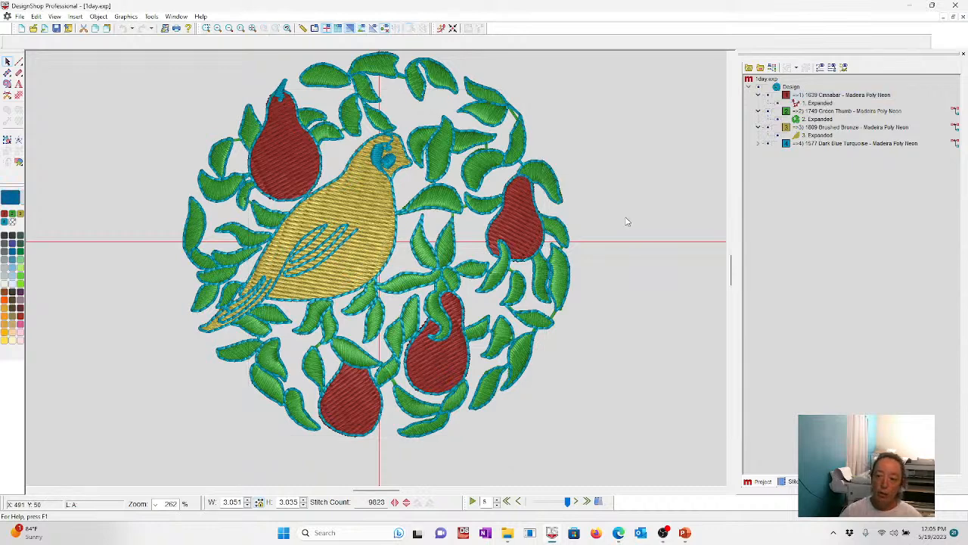
left_click(772, 111)
left_click(769, 127)
left_click(769, 144)
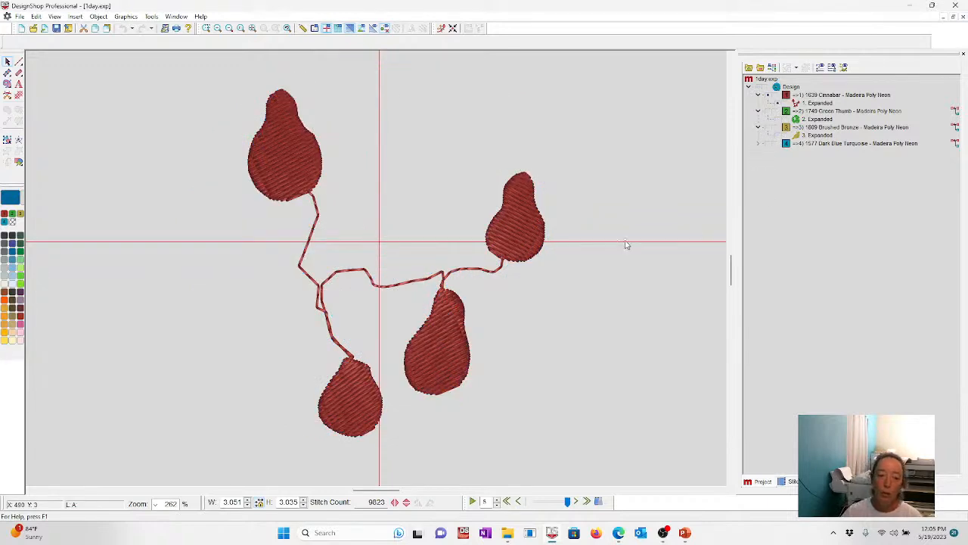
- Select the Cinnabar pears element, display its individual stitch points and turn off the 3D view
left_click(520, 210)
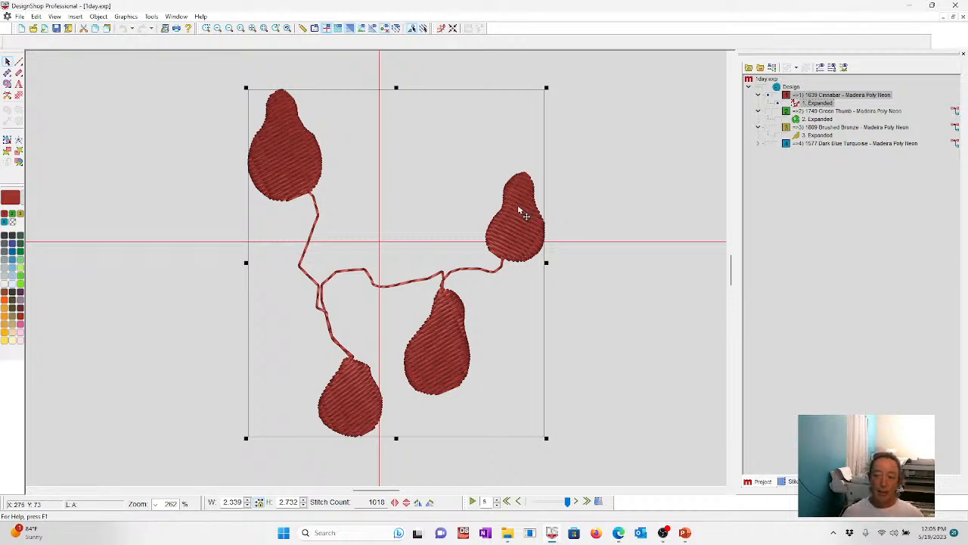
left_click(424, 28)
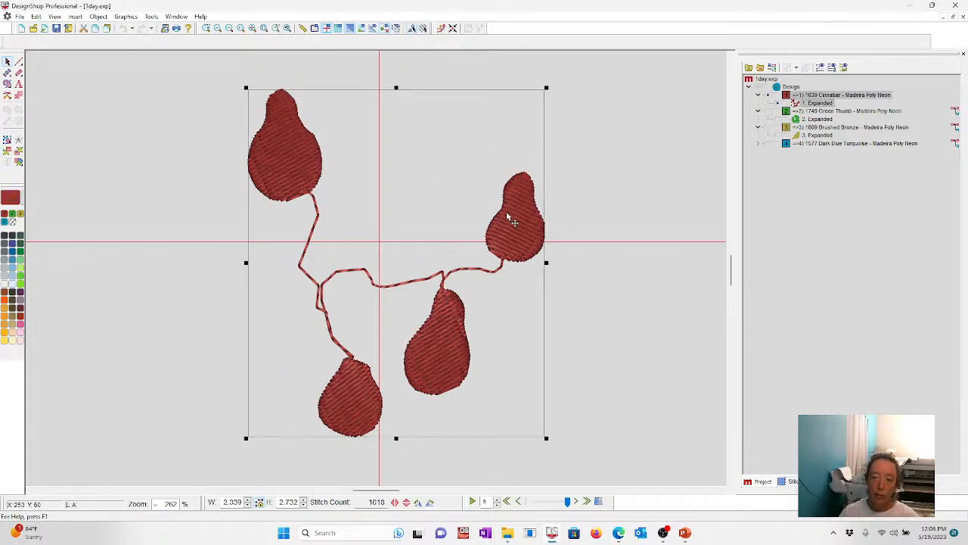
left_click(424, 29)
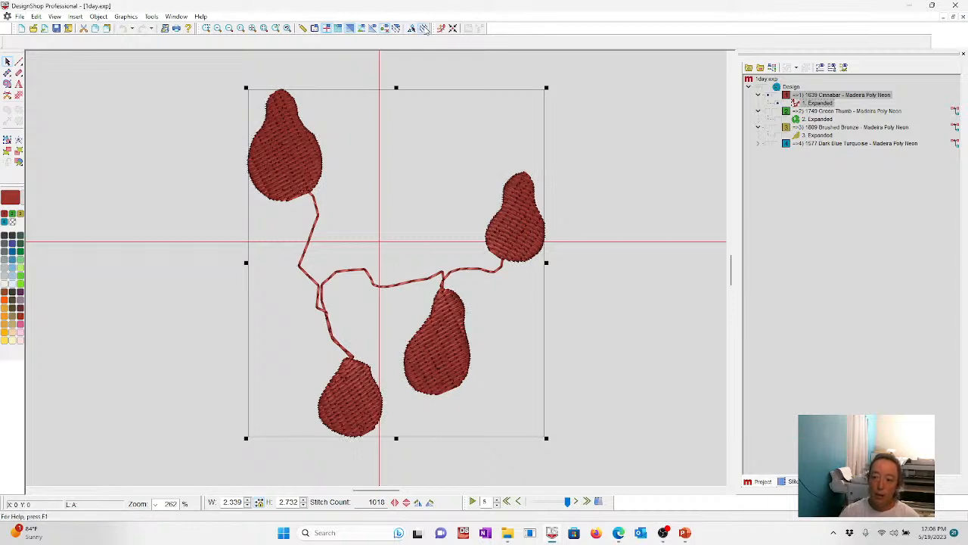
left_click(349, 28)
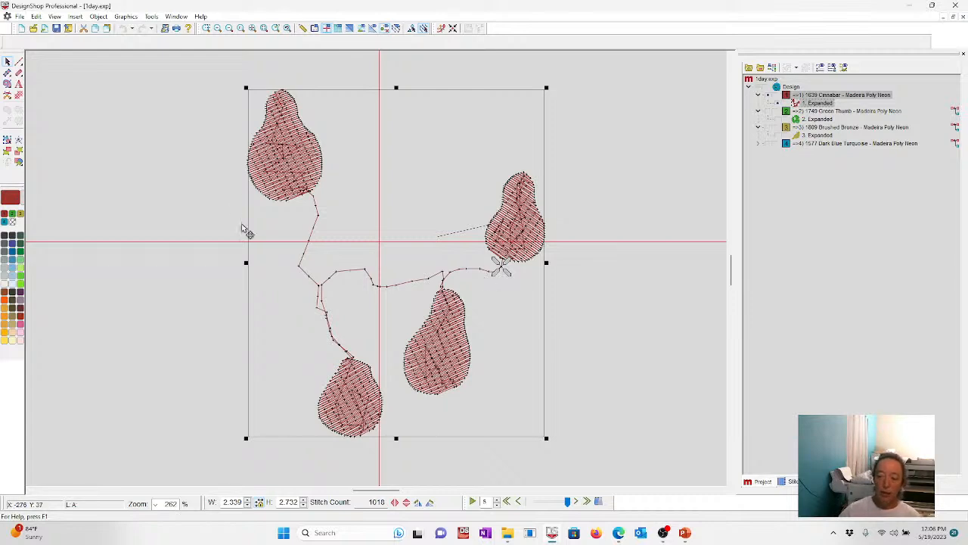
- Try moving the stitch point just below the right-hand pear down and to the right, and undo the move
left_click_drag(525, 301, 570, 345)
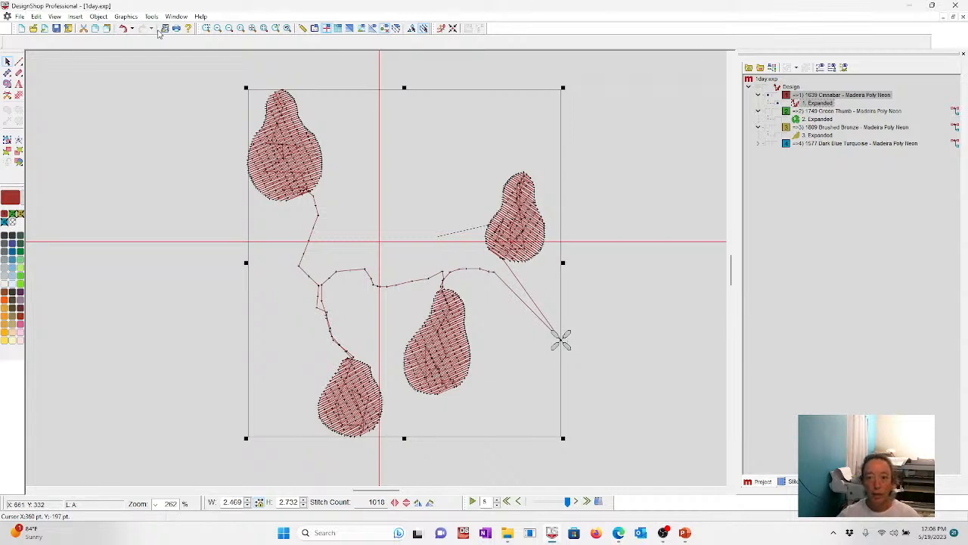
left_click(125, 29)
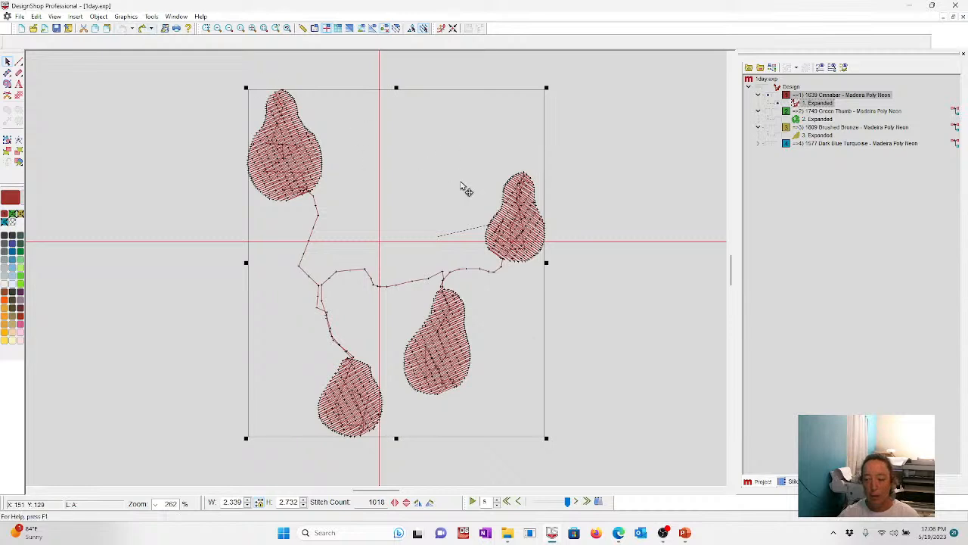
- Insert a trim at the stitch point just below the right-hand pear and check the two separated Cinnabar elements
left_click(501, 268)
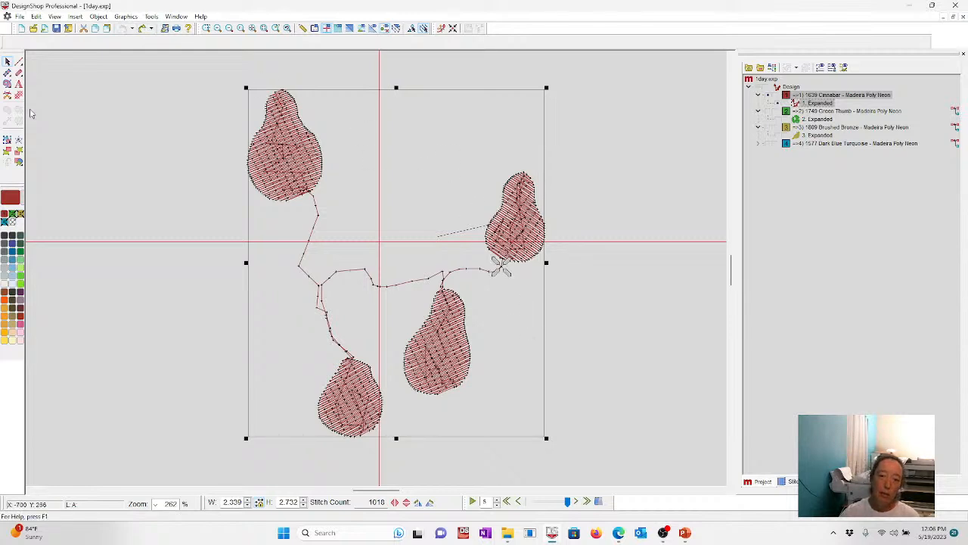
left_click(8, 95)
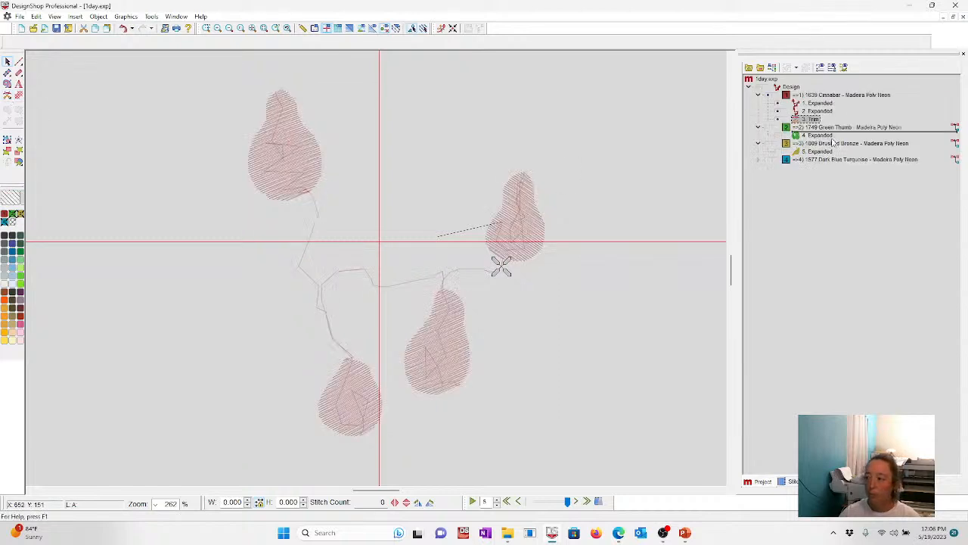
left_click(501, 268)
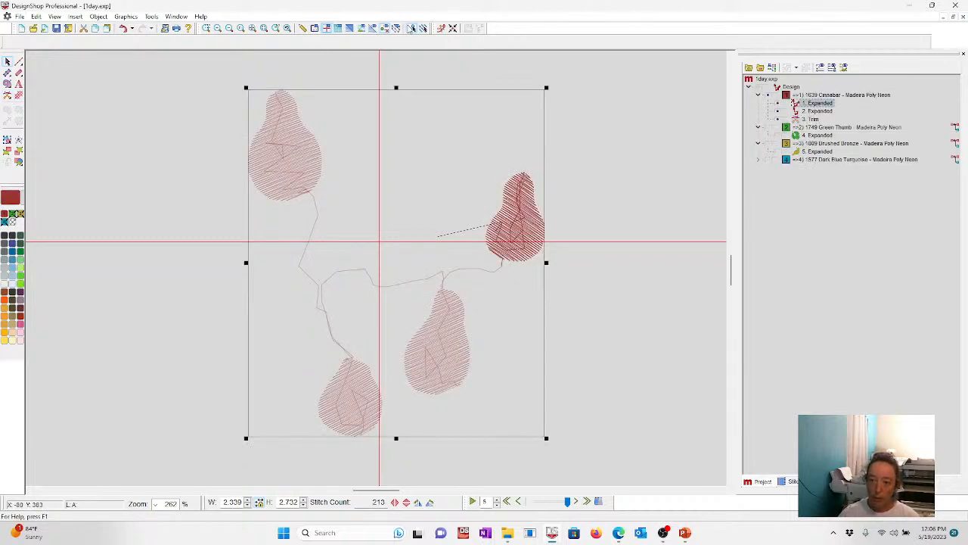
left_click(820, 112)
- Recolor the separated right-hand pear element to 1950 Fluorescent green
left_click(824, 104)
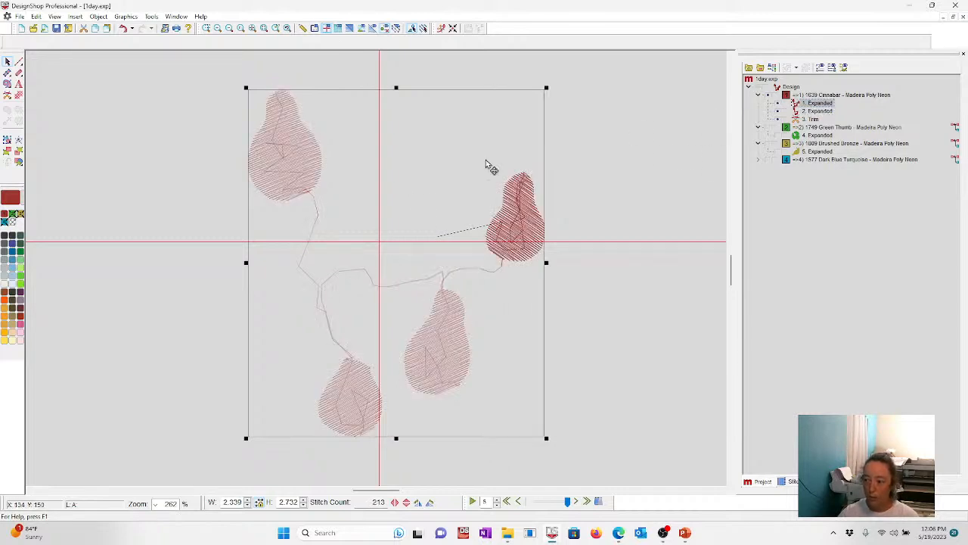
left_click(13, 289)
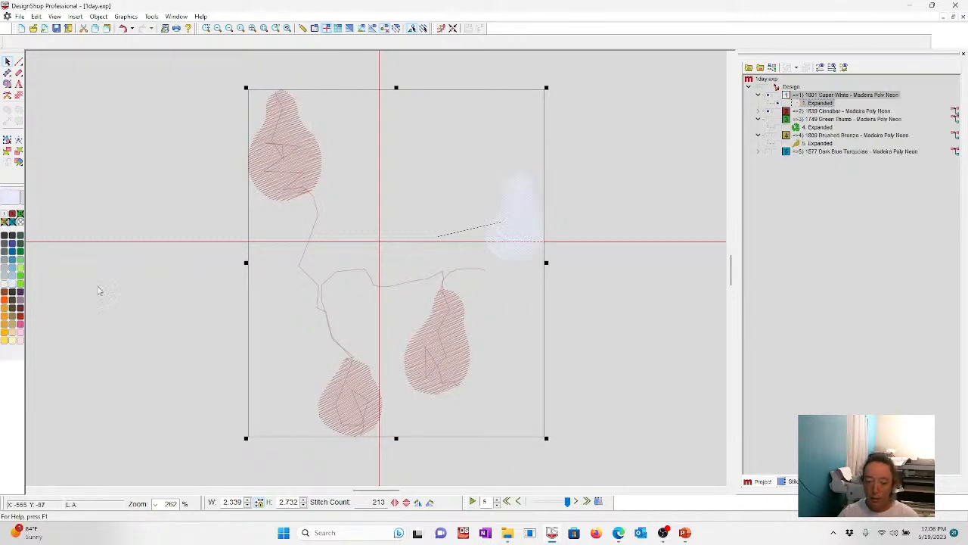
left_click(20, 285)
left_click(589, 253)
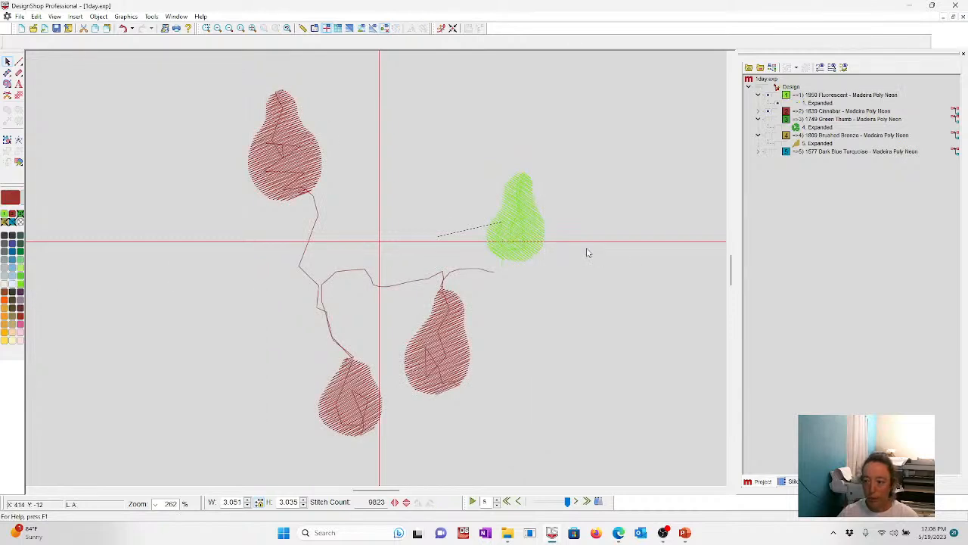
left_click(531, 235)
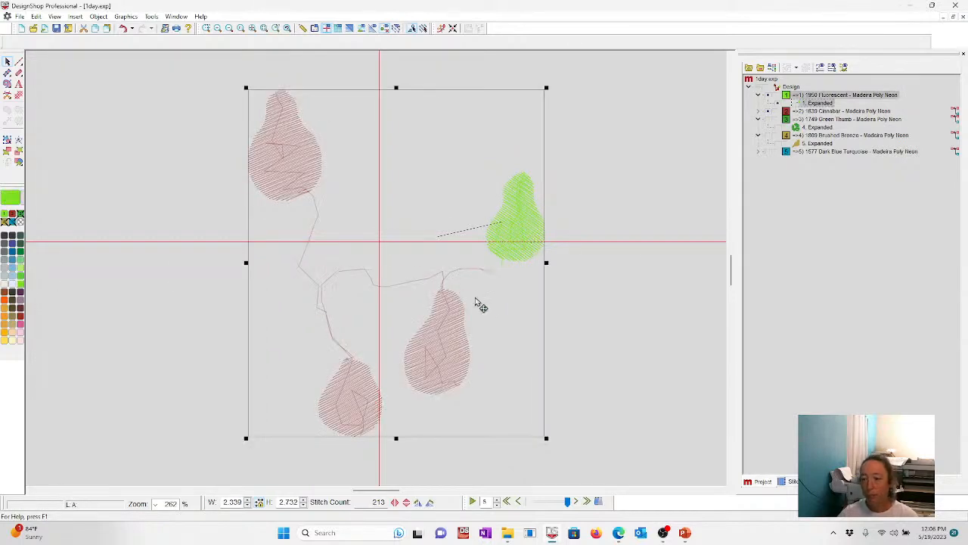
- Insert a trim at the stitch point just above the lower-middle pear and select the separated element with the two left-hand pears
left_click(819, 111)
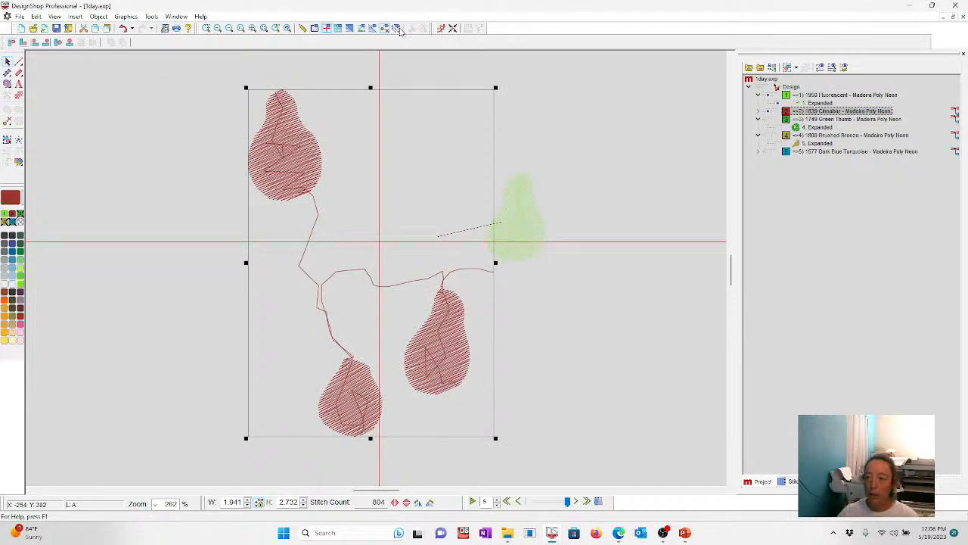
left_click(759, 112)
left_click(815, 120)
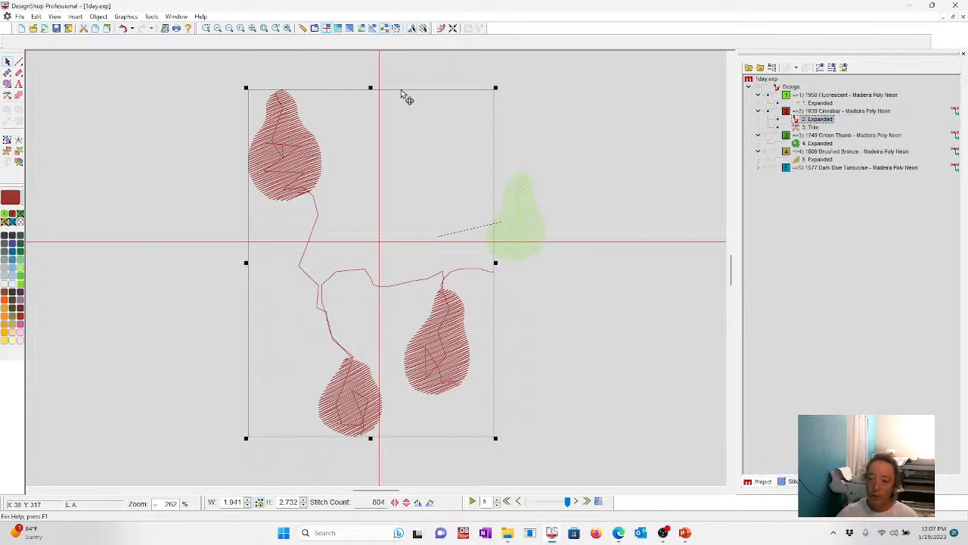
left_click(425, 29)
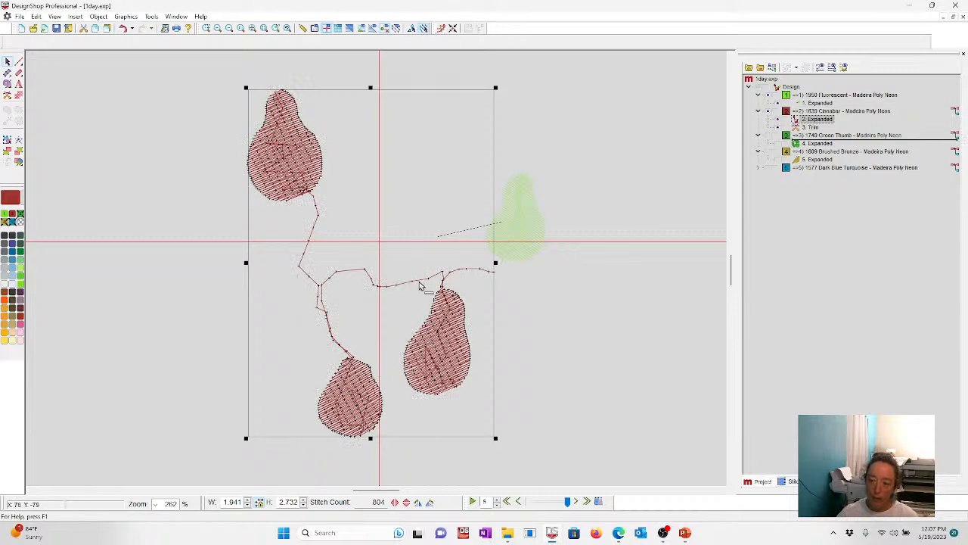
left_click(443, 273)
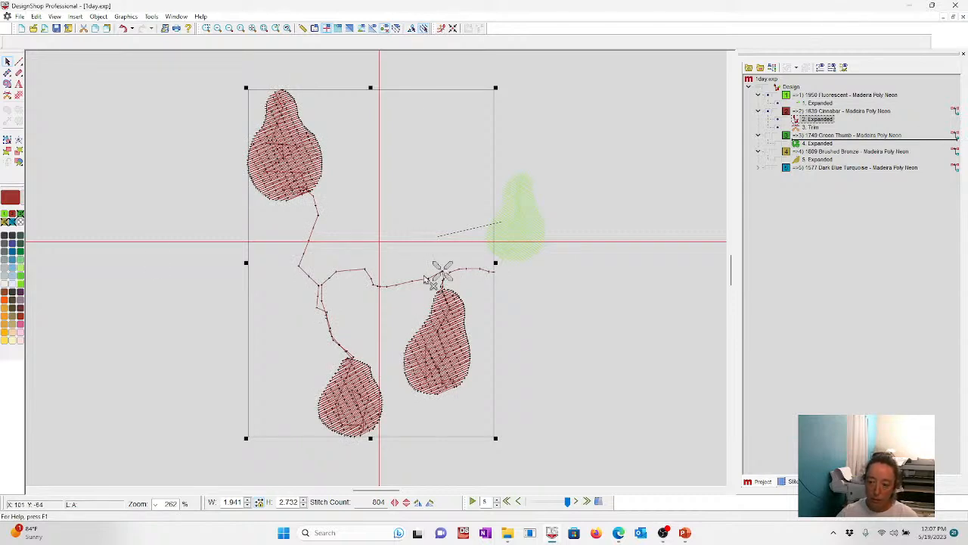
left_click(7, 95)
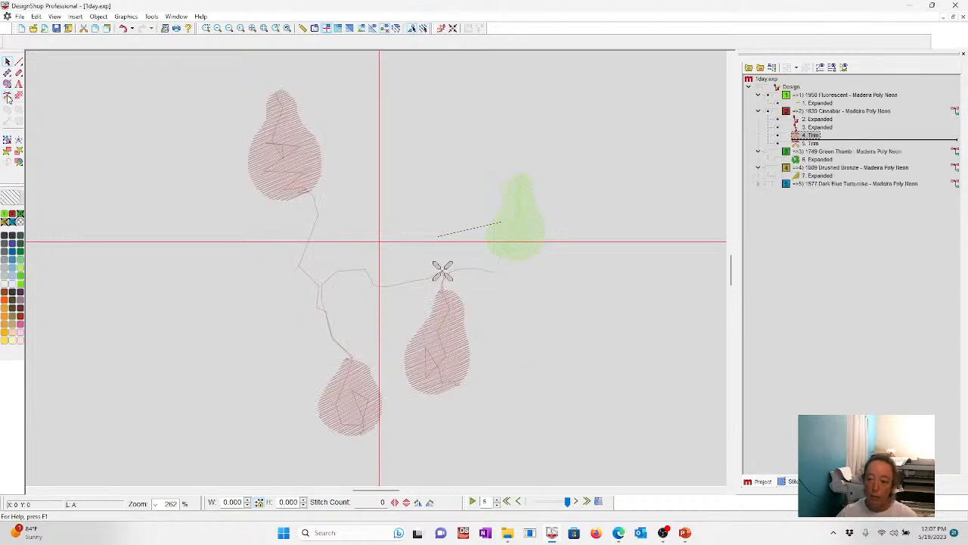
left_click(819, 127)
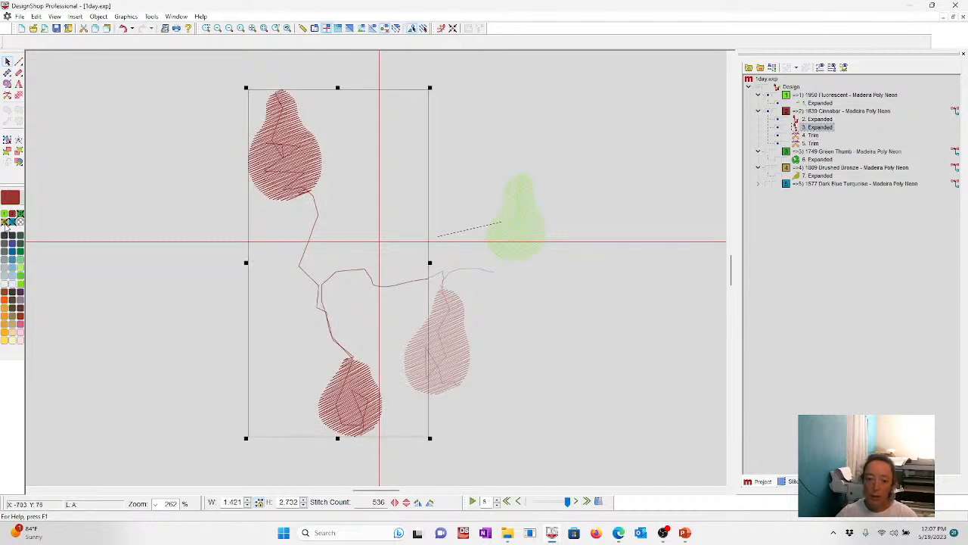
- Recolor the separated element with the two left-hand pears to 1978 Fluorescent orange
left_click(4, 301)
left_click(589, 298)
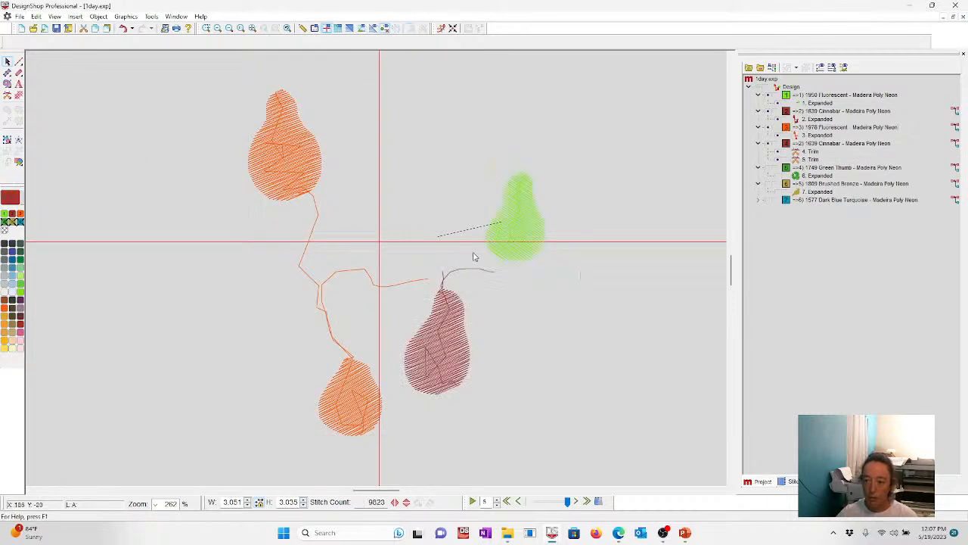
- Insert a trim at the stitch point just below the upper-left pear and select the separated pear element
left_click(371, 389)
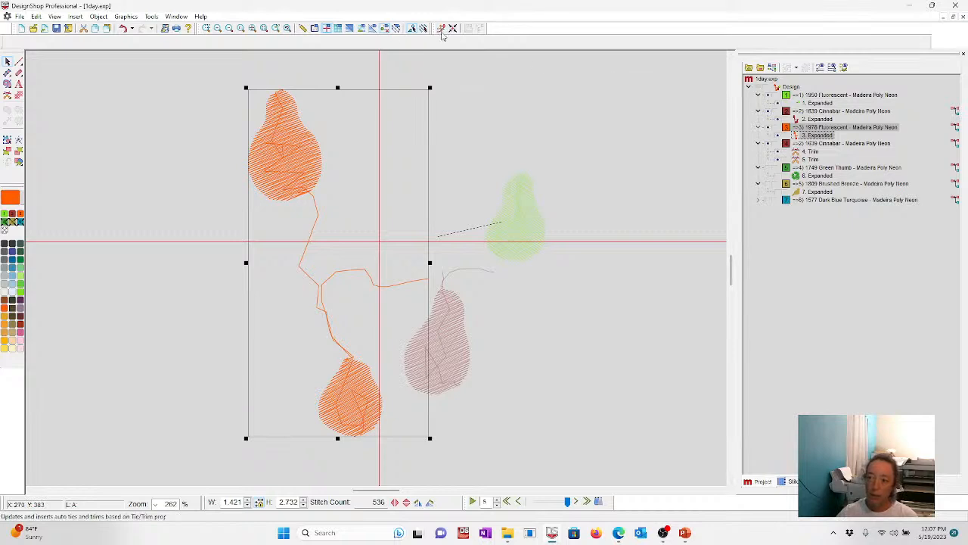
left_click(424, 28)
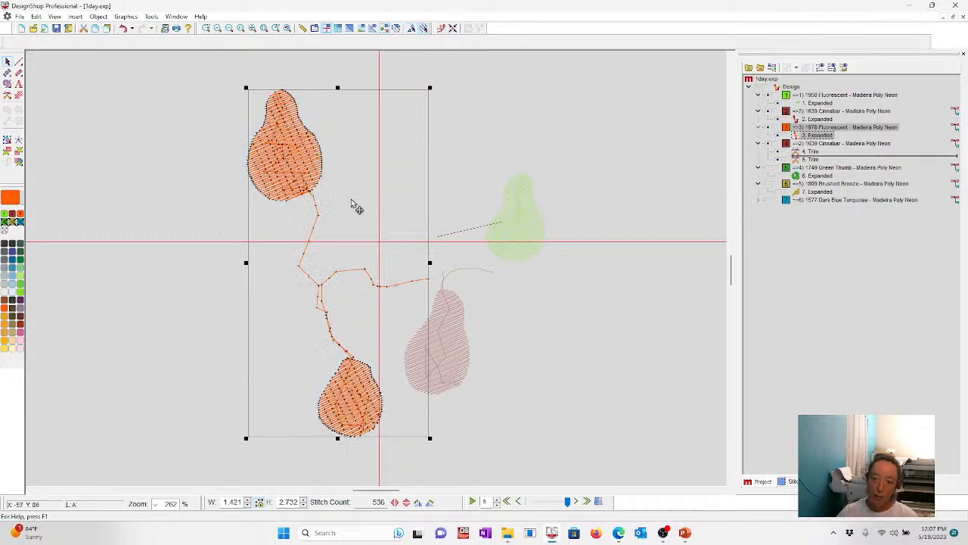
left_click(316, 208)
left_click(7, 96)
left_click(506, 114)
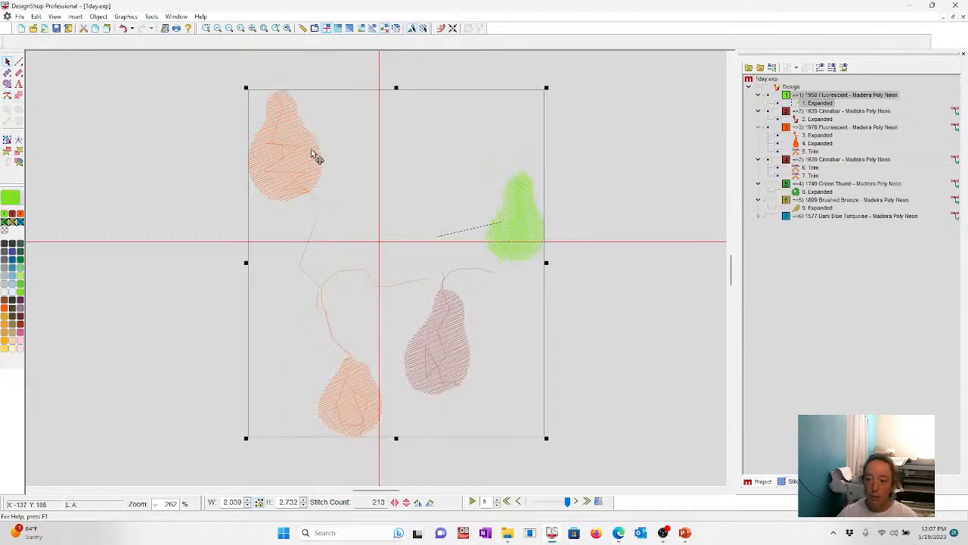
left_click(811, 144)
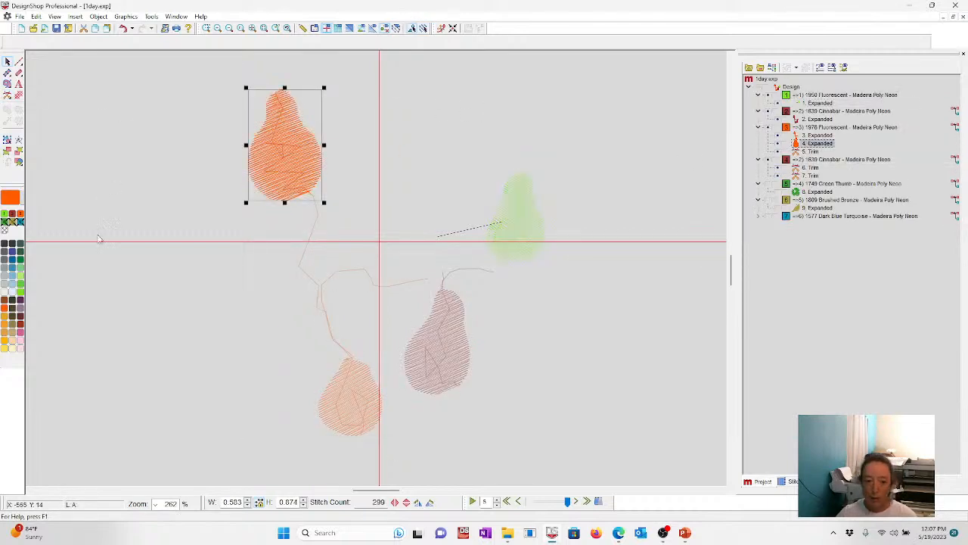
- Recolor the separated upper-left pear to 1731 Purple Pearl and display the stitches in 3D
left_click(20, 313)
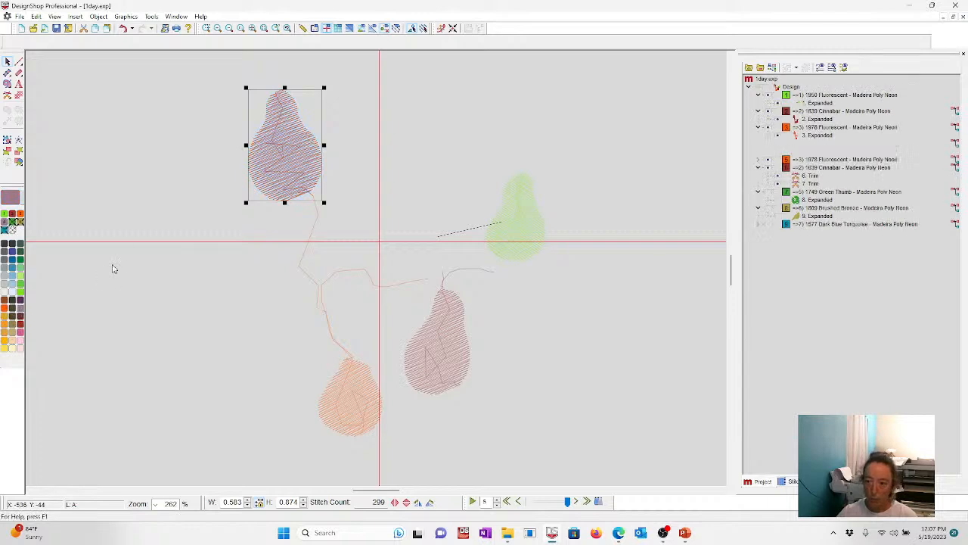
left_click(113, 268)
left_click(347, 30)
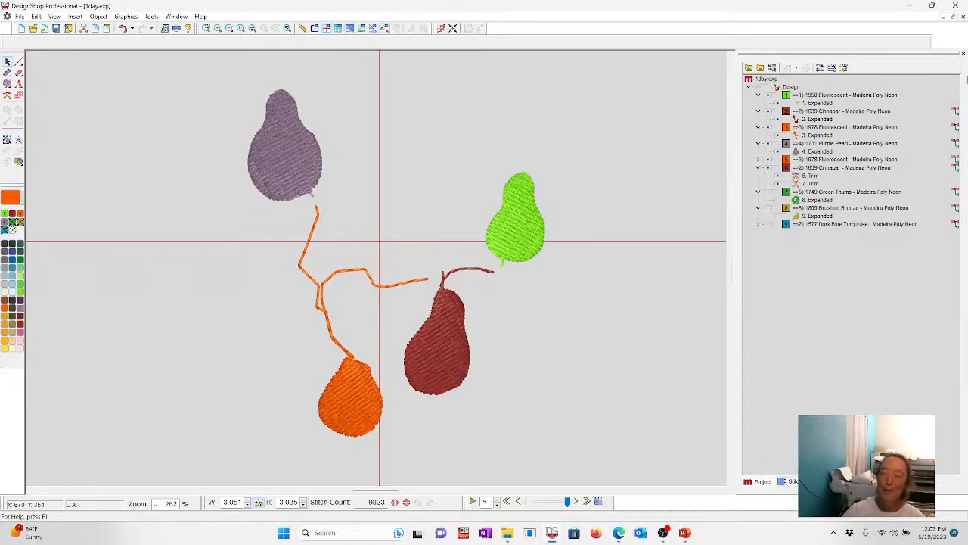
- Delete the two leftover trims in the last Cinnabar color block and show all elements of the design again
left_click(804, 177)
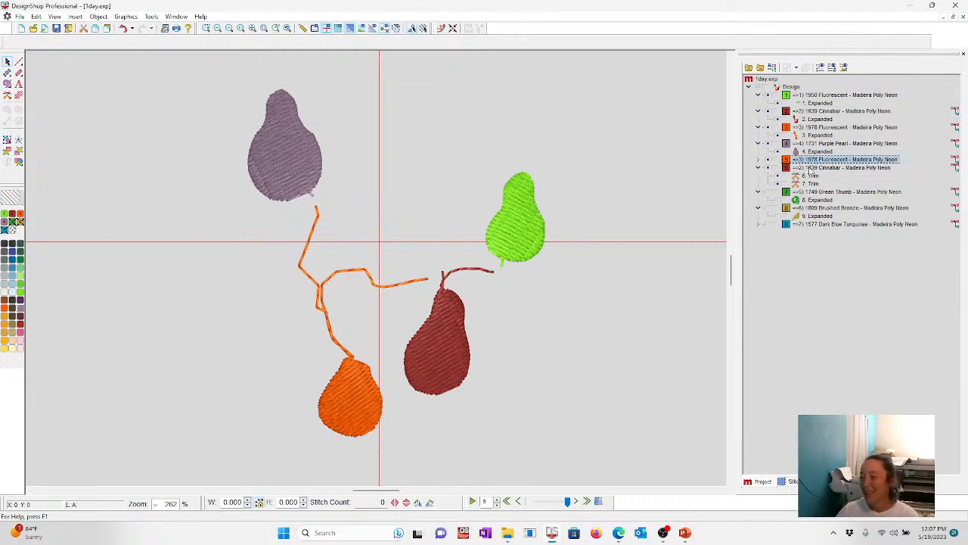
key("Delete")
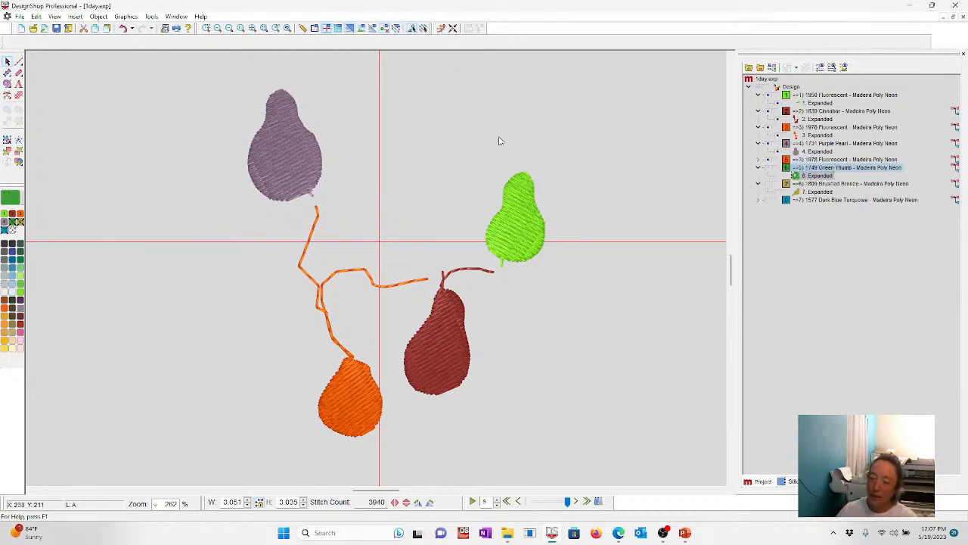
left_click(760, 90)
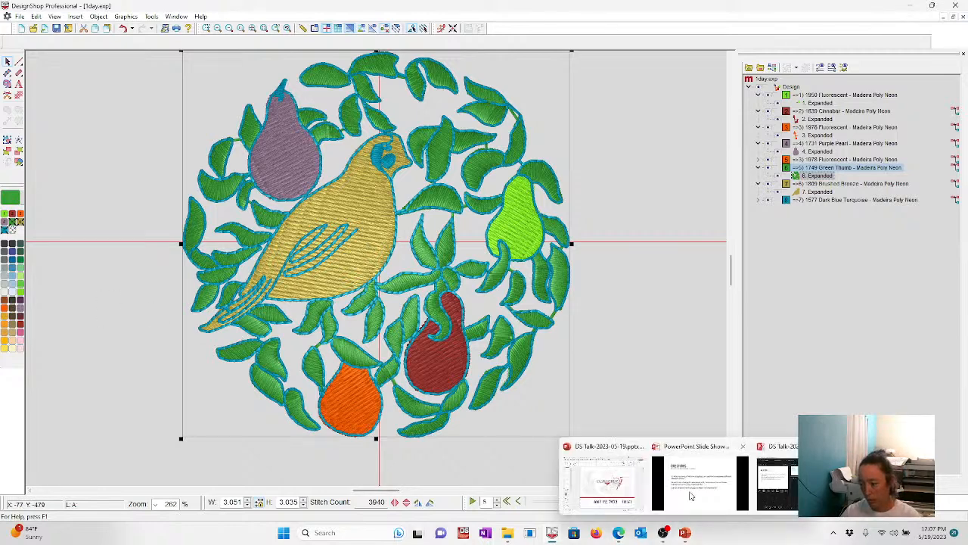
- Switch to the PowerPoint slide show to read the questions slide, and return to the DesignShop design
left_click(702, 473)
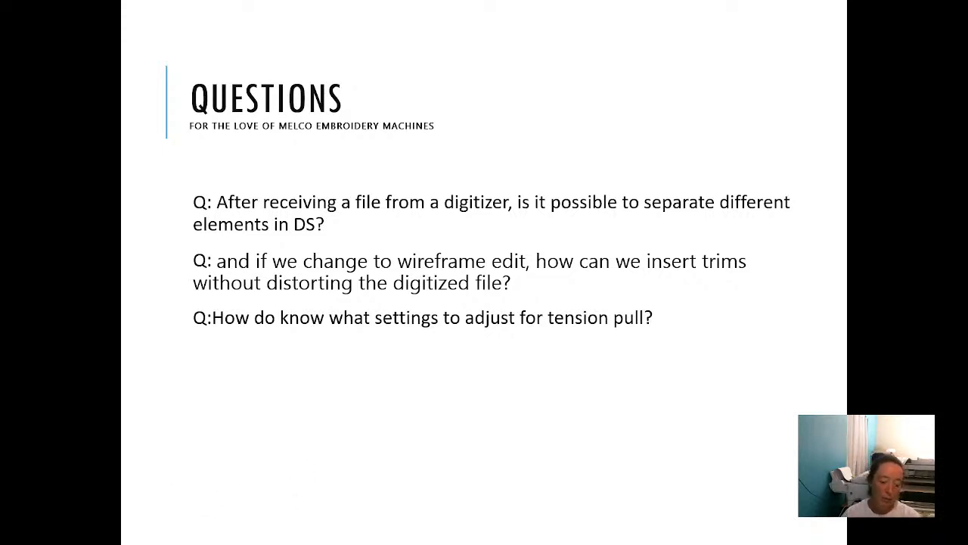
key("alt+Tab")
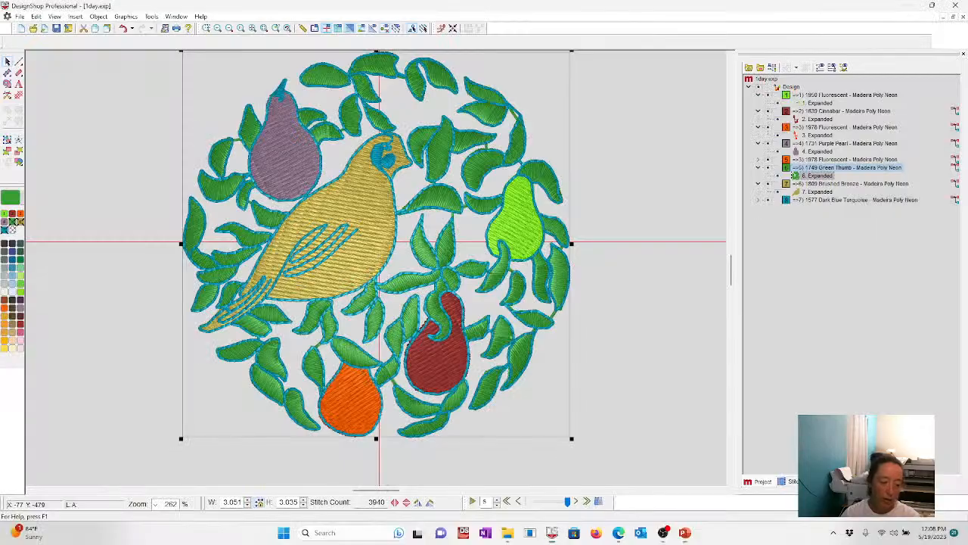
- Hide the pears, the Brushed Bronze bird and the Dark Blue Turquoise outlines, leaving only the Green Thumb leaves shown
left_click(768, 96)
left_click(769, 112)
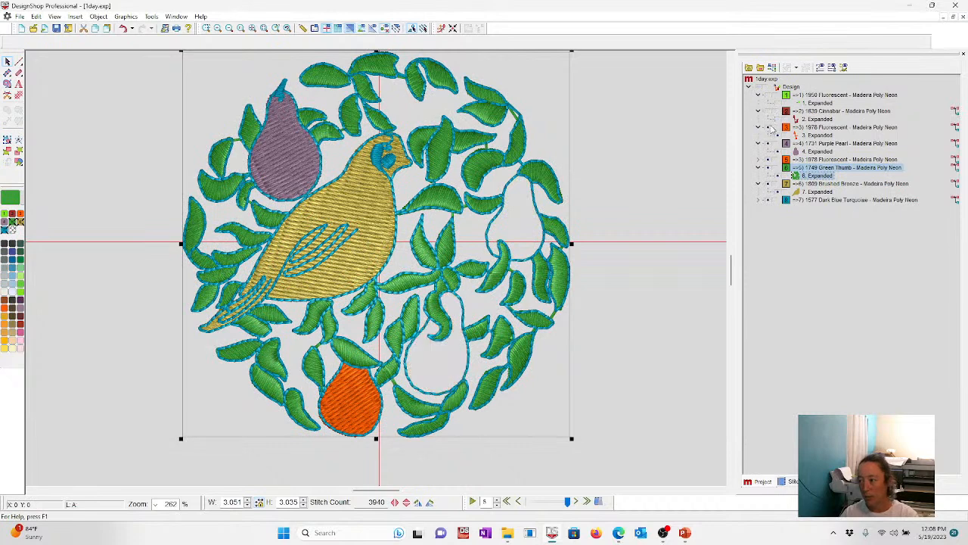
left_click(769, 128)
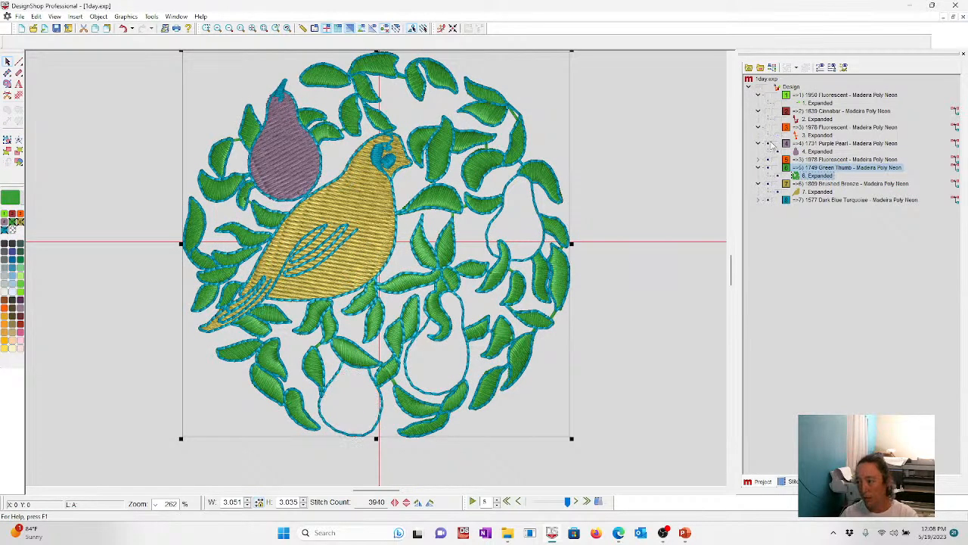
left_click(769, 143)
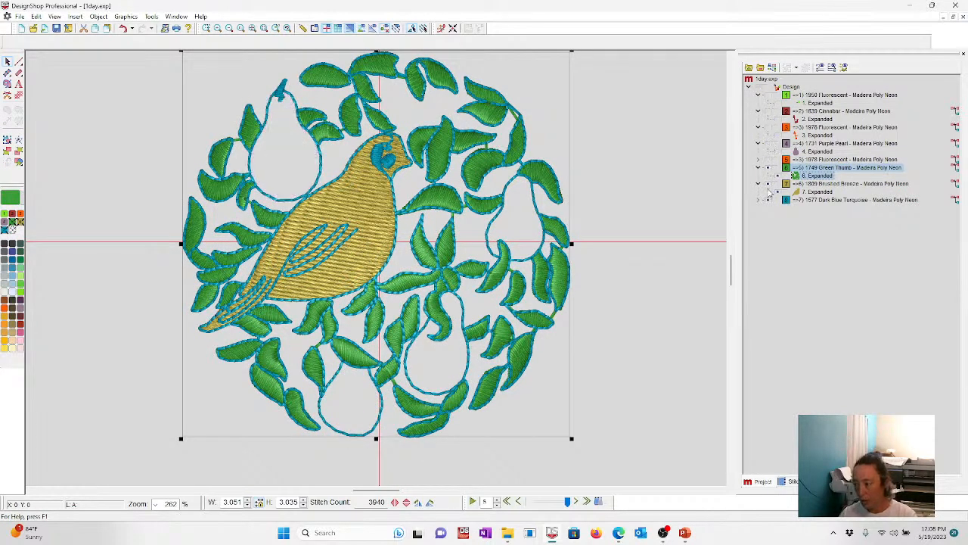
left_click(769, 188)
left_click(769, 201)
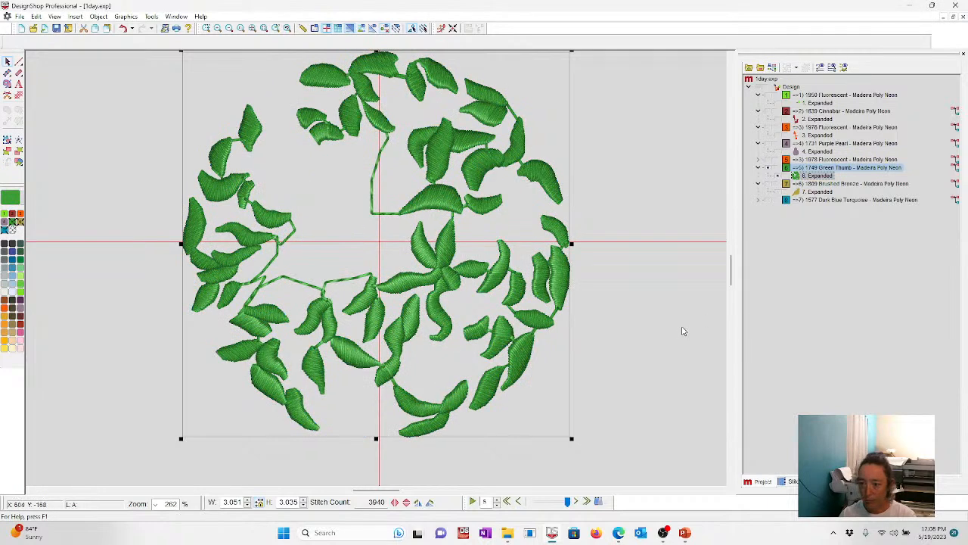
left_click(655, 328)
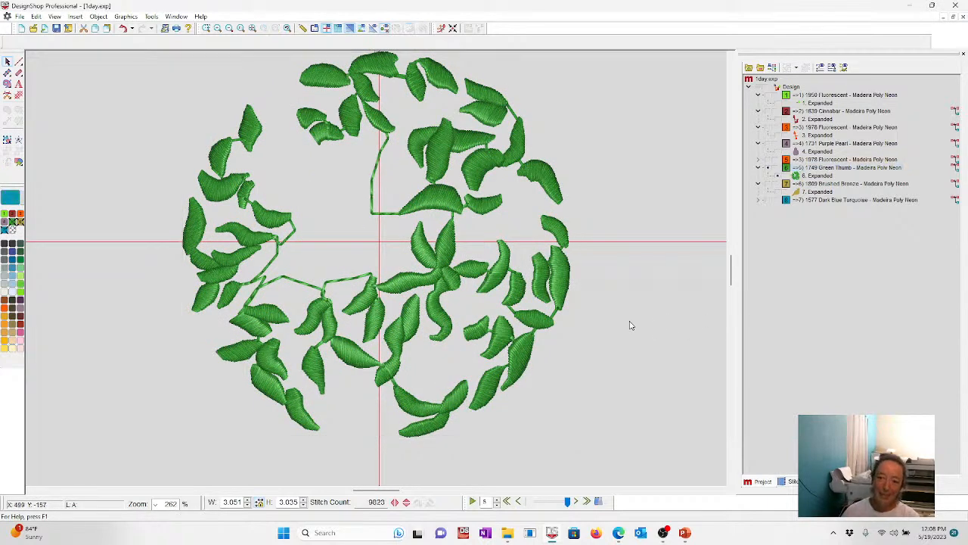
- Select the green leaves element and show its stitch points around the leaf cluster at the design's left edge
left_click(243, 132)
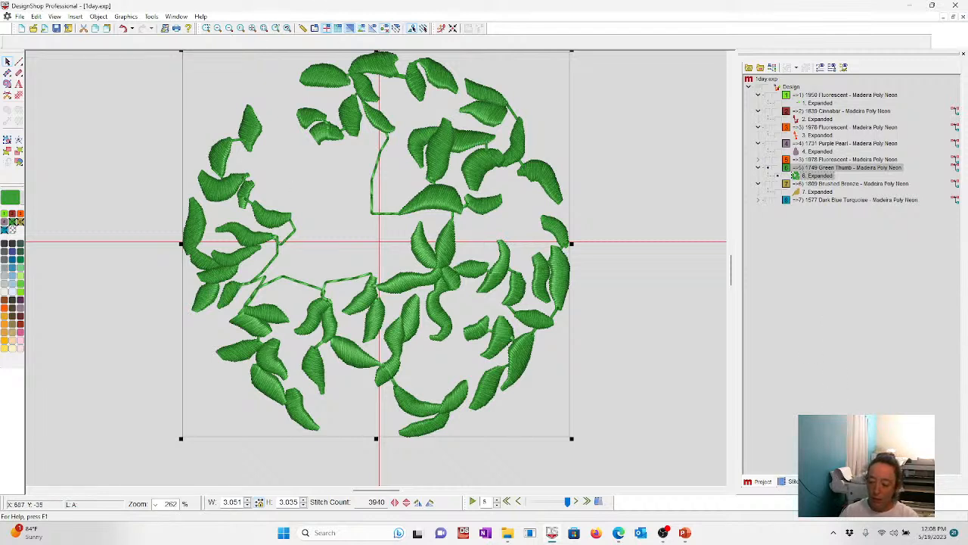
left_click(205, 28)
left_click_drag(169, 229, 288, 299)
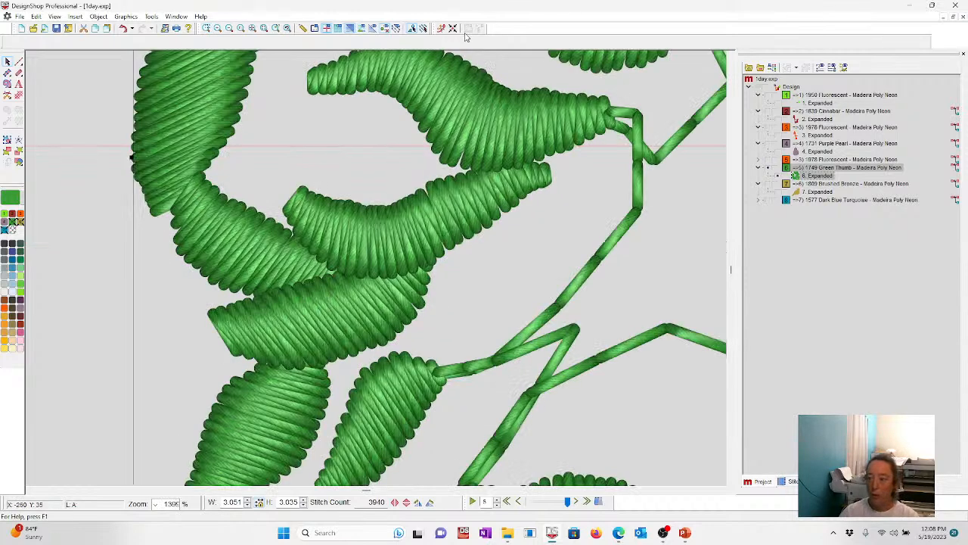
left_click(423, 28)
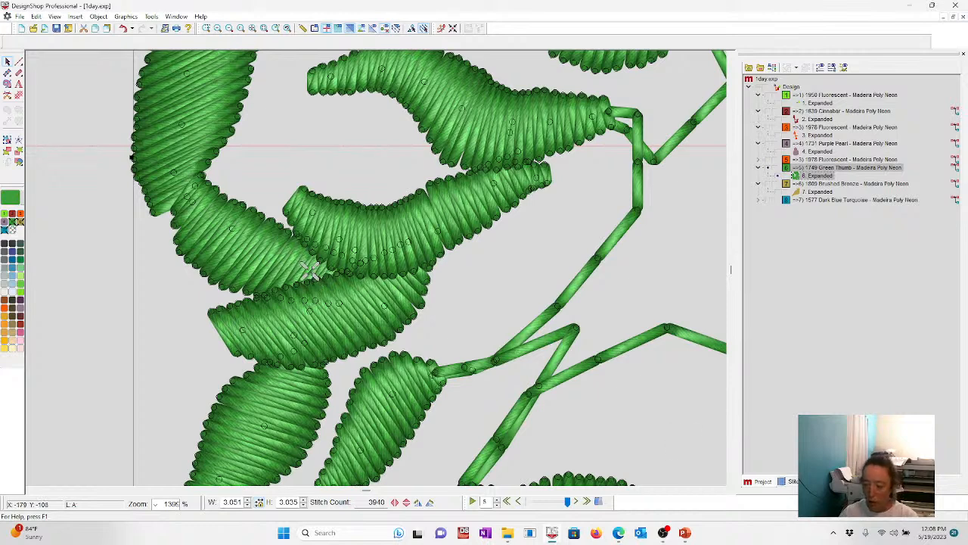
- Step through the leaves' stitch list between stitches 1322 and 1376 to trace where the sewing enters the tall left leaf
left_click(792, 482)
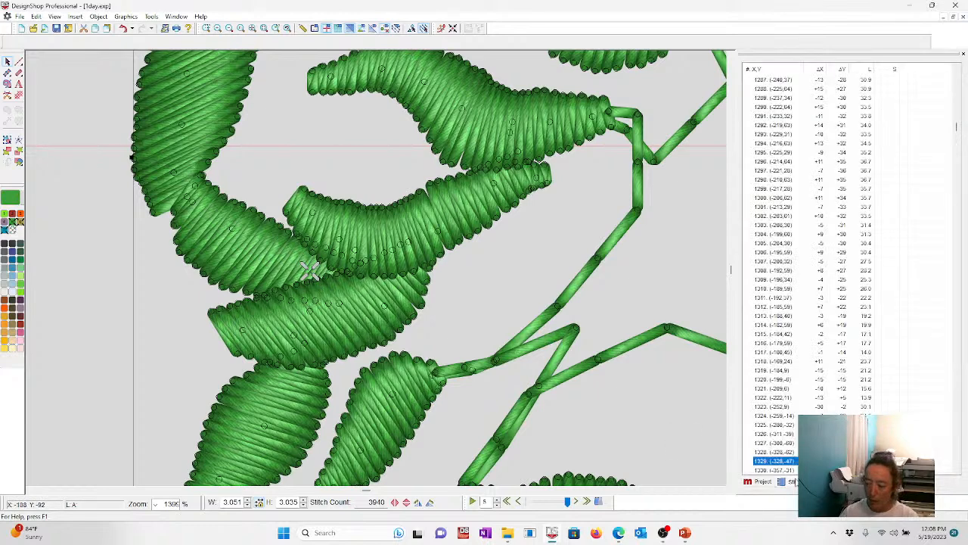
left_click(775, 442)
key("Up")
key("Up")
key("Up")
key("Up")
key("Up")
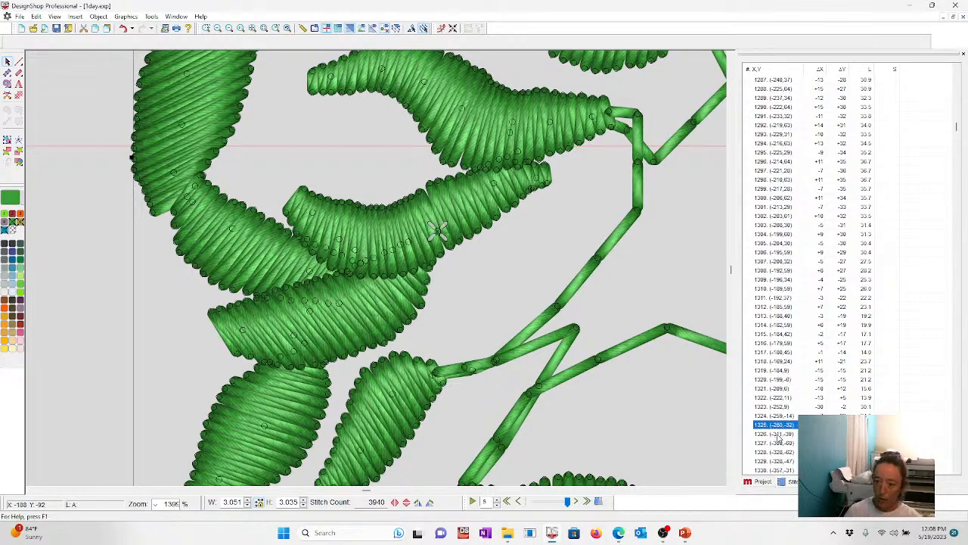
key("Down")
key("Down")
key("Down")
key("Down")
key("Down")
key("Down")
key("Down")
key("Down")
key("Down")
key("Down")
key("Down")
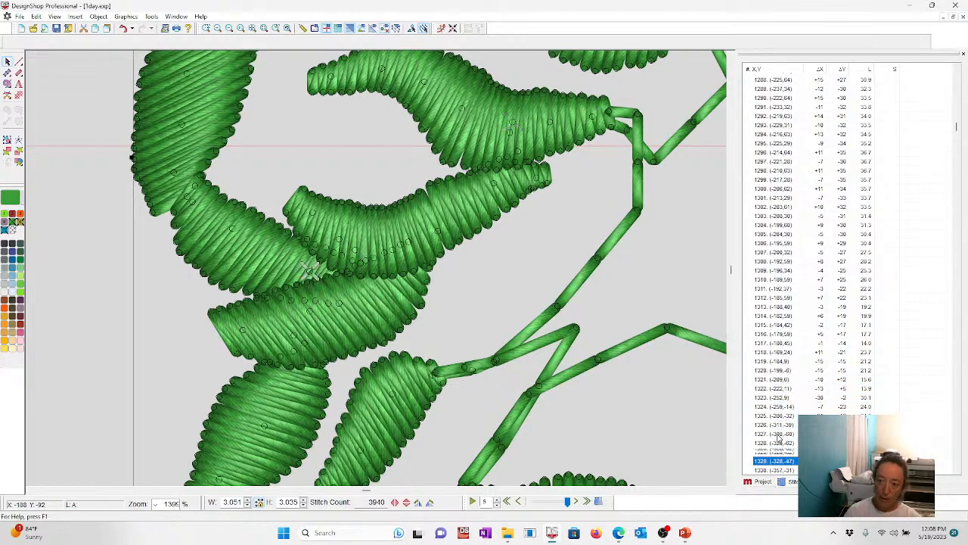
key("Down")
key("Down")
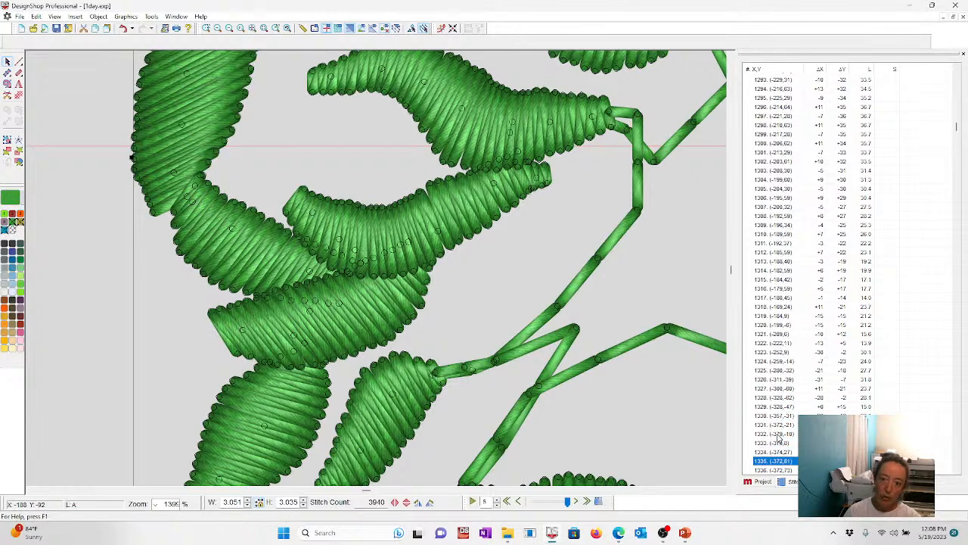
scroll(590, 439, "up", 1)
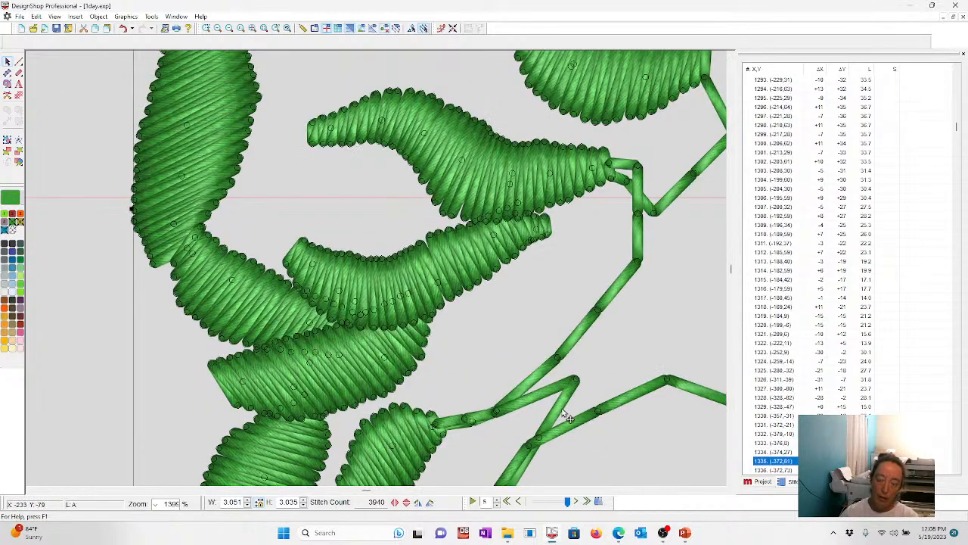
scroll(568, 424, "up", 1)
key("Up")
key("Up")
key("Up")
key("Up")
key("Up")
key("Up")
key("Up")
key("Up")
key("Up")
key("Up")
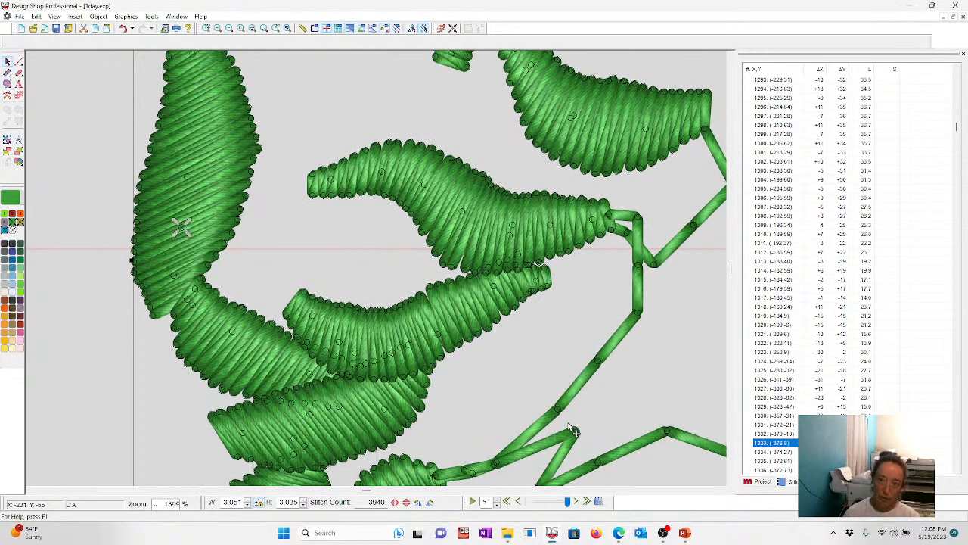
key("Up")
key("Up")
key("Up")
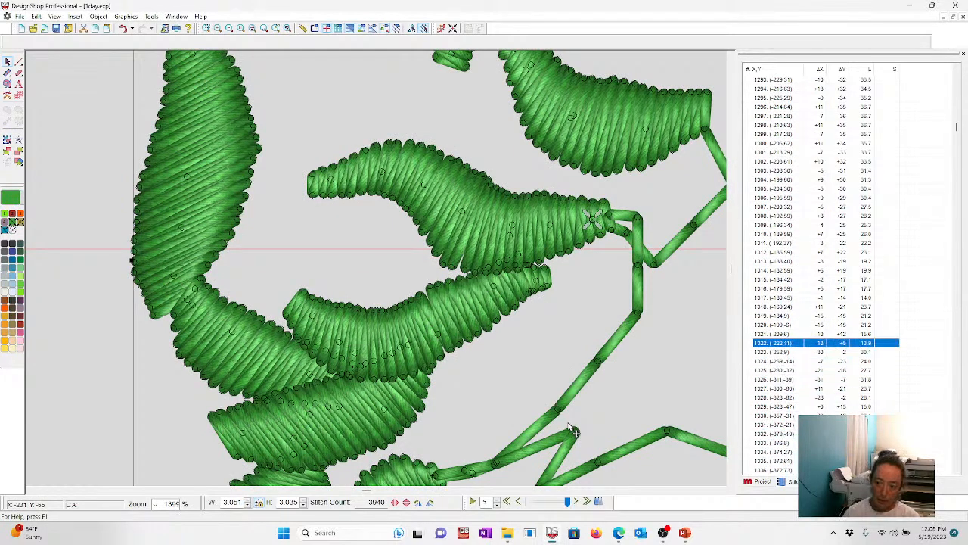
key("Down")
key("Down")
key("Down")
key("Down")
key("Down")
key("Down")
key("Down")
key("Down")
key("Down")
key("Down")
key("Down")
key("Down")
key("Down")
key("Down")
key("Down")
key("Down")
key("Down")
key("Down")
key("Down")
key("Down")
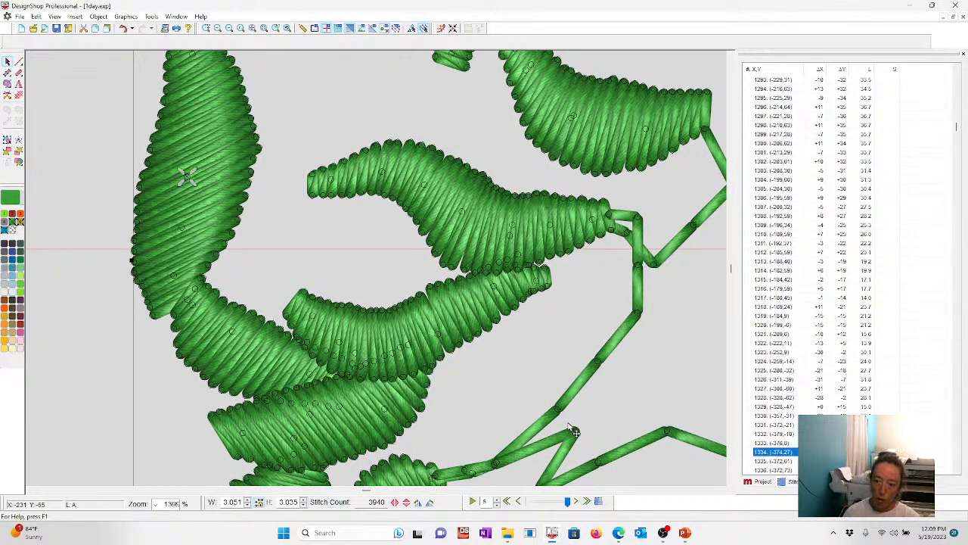
key("Down")
key("Down")
key("Down")
key("Down")
key("Down")
key("Down")
key("Down")
key("Down")
key("Down")
key("Down")
key("Down")
key("Down")
key("Down")
key("Down")
key("Down")
key("Down")
key("Down")
key("Down")
key("Down")
key("Down")
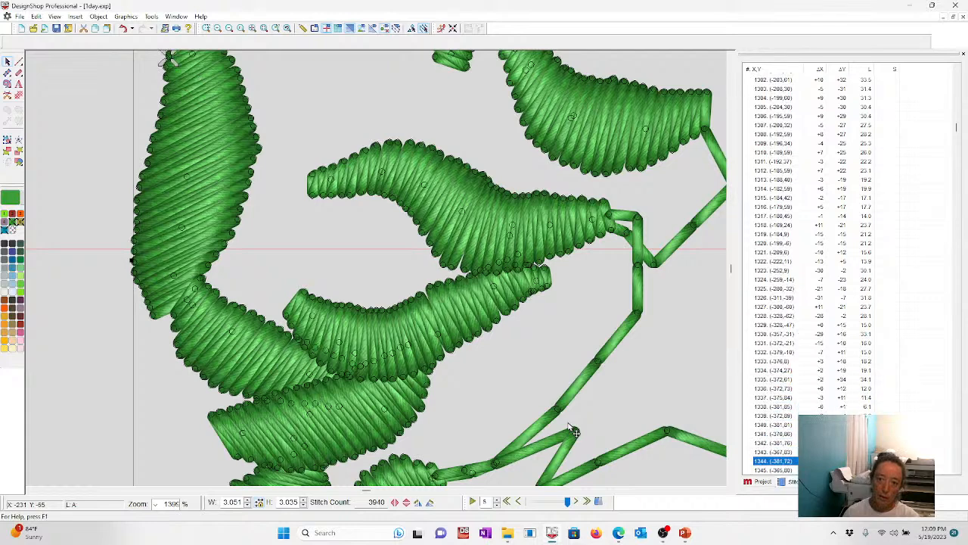
key("Down")
key("Down")
key("Down")
key("Down")
key("Down")
key("Down")
key("Down")
key("Down")
key("Down")
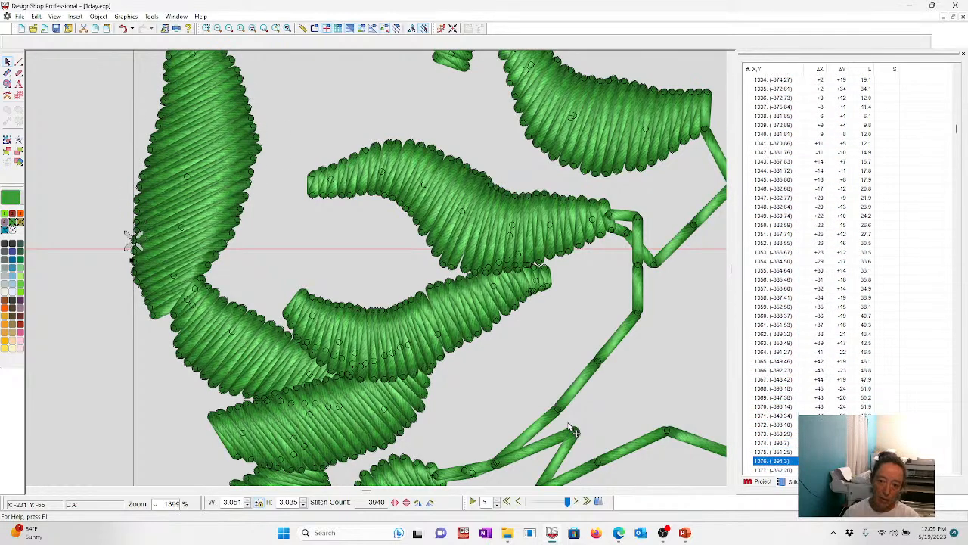
- Go back to stitch 1333 inside the tall left leaf, insert a trim there and select the separated leaf element
key("Up")
key("Up")
key("Up")
key("Up")
key("Up")
key("Up")
key("Up")
key("Up")
key("Up")
key("Up")
key("Up")
key("Up")
key("Up")
key("Up")
key("Up")
key("Up")
key("Up")
key("Up")
key("Up")
key("Up")
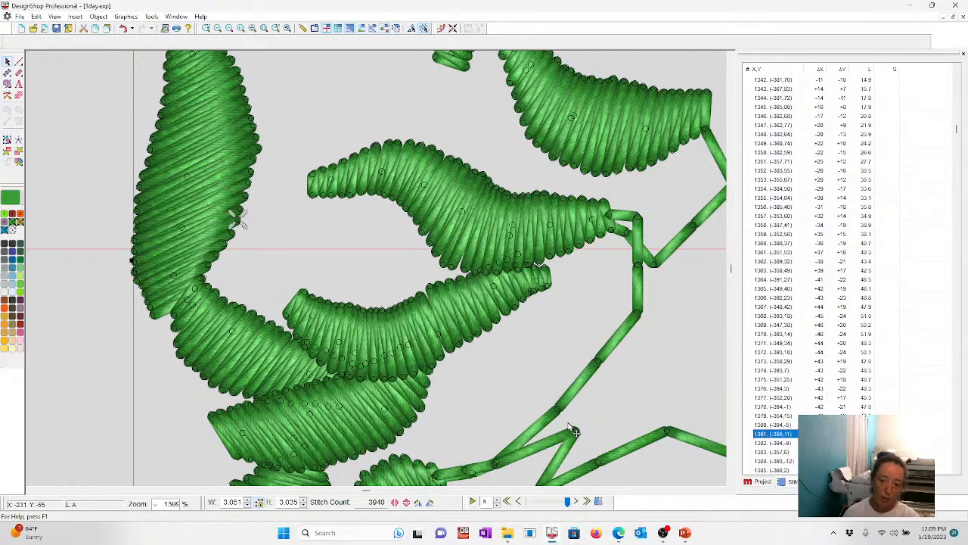
key("Up")
key("Up")
key("Up")
key("Up")
key("Up")
key("Up")
key("Up")
key("Up")
key("Up")
key("Up")
key("Up")
key("Up")
key("Up")
key("Up")
key("Up")
key("Up")
key("Up")
key("Up")
key("Up")
key("Up")
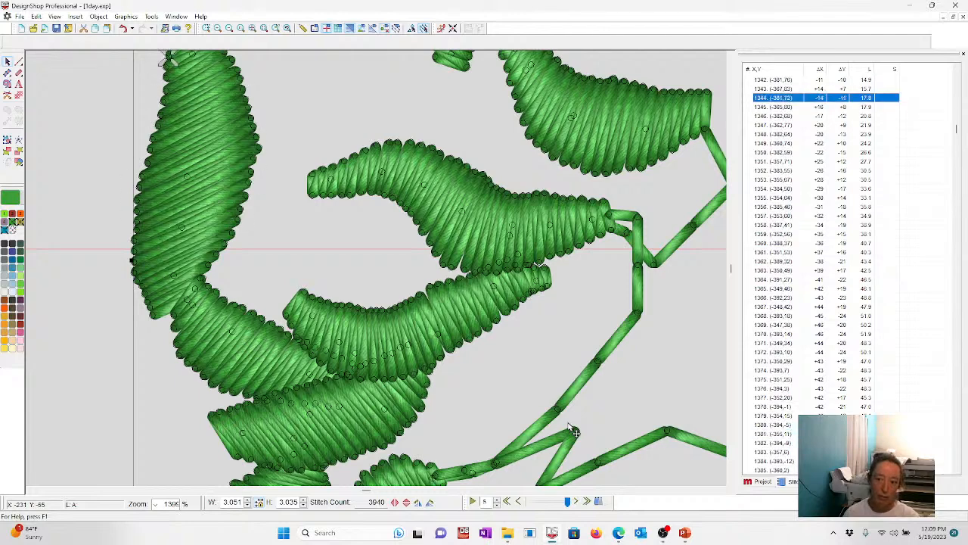
key("Up")
key("Up")
key("Up")
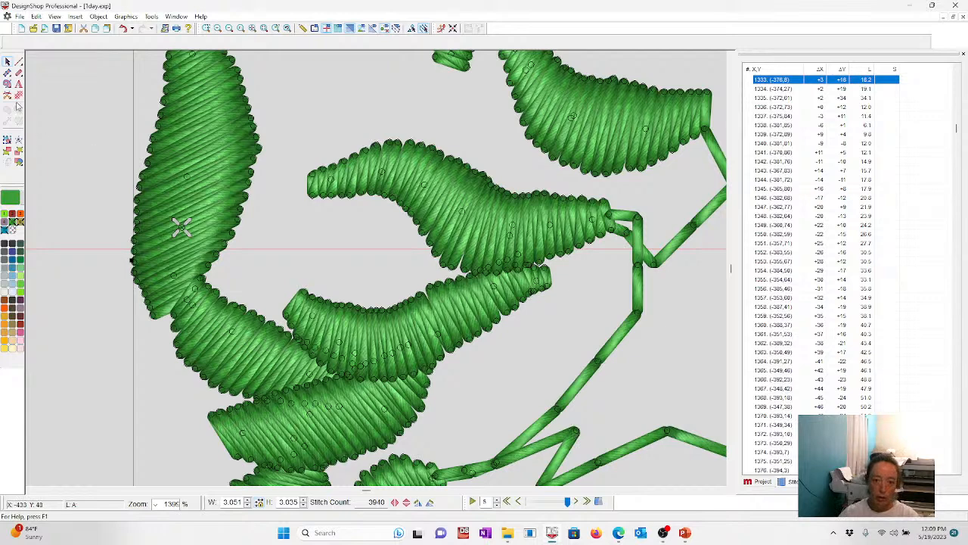
left_click(376, 202)
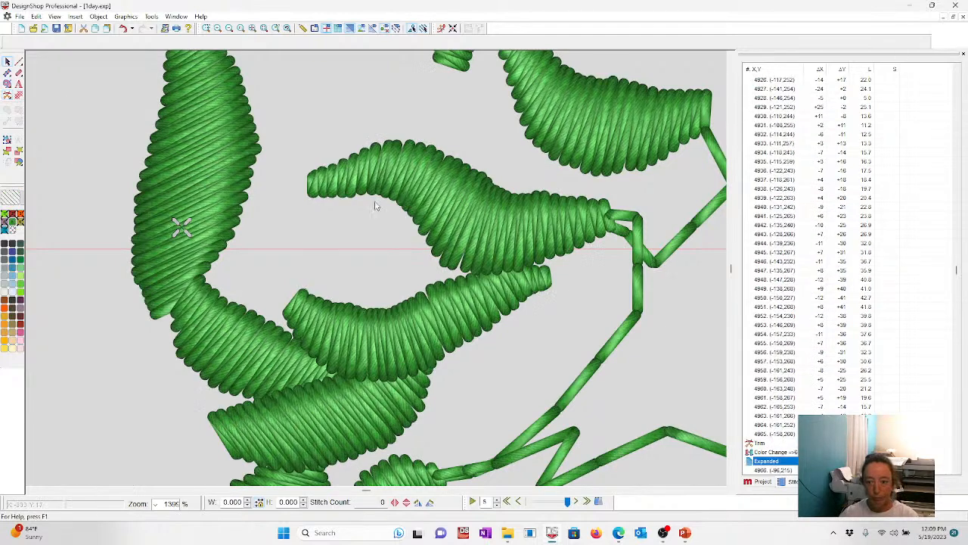
left_click(766, 481)
left_click(182, 226)
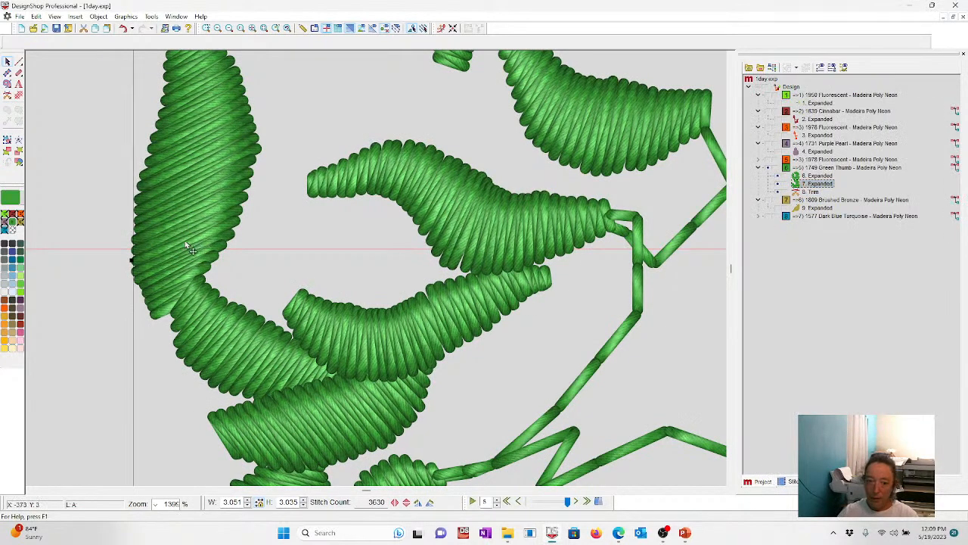
- Recolor the separated leaves element to 1850 Fluorescent green and go to stitch 1335 in its stitch list
left_click(21, 289)
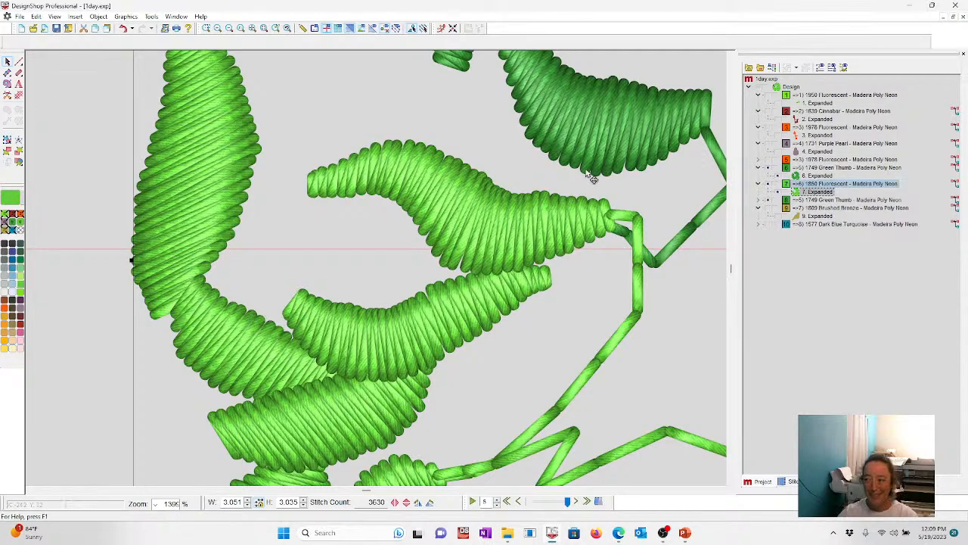
left_click(792, 482)
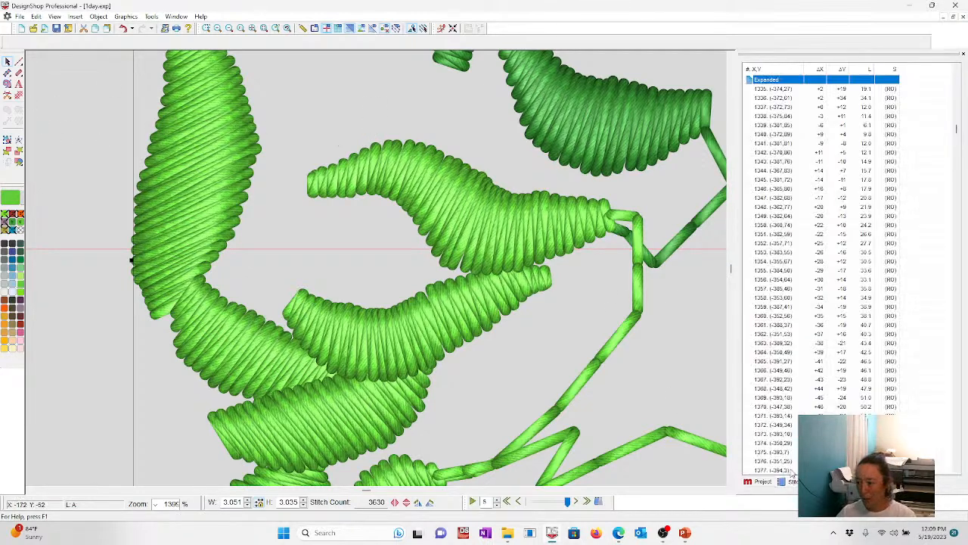
left_click(776, 90)
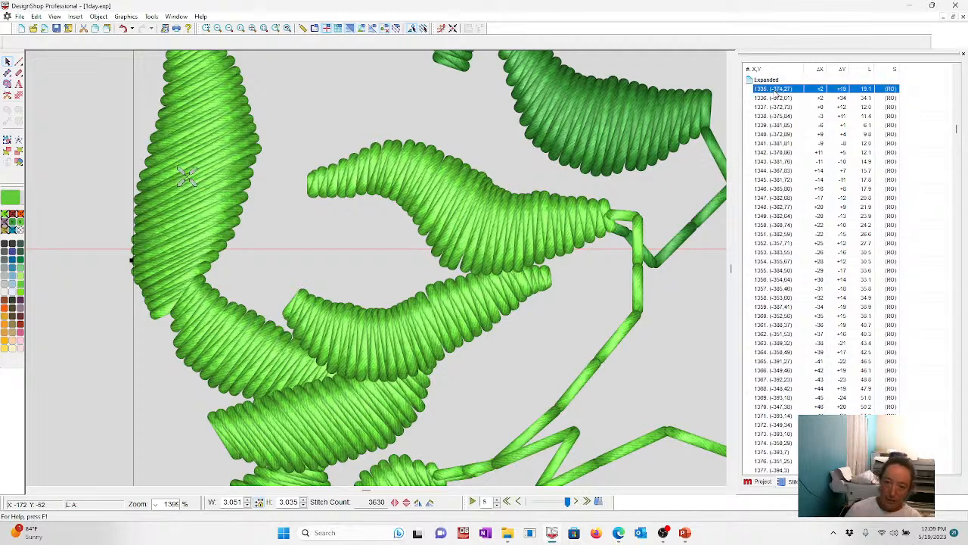
- Step through the leaves' stitch list from stitch 1335 to 1396 to trace where the tall left leaf ends
key("Down")
key("Down")
key("Down")
key("Down")
key("Down")
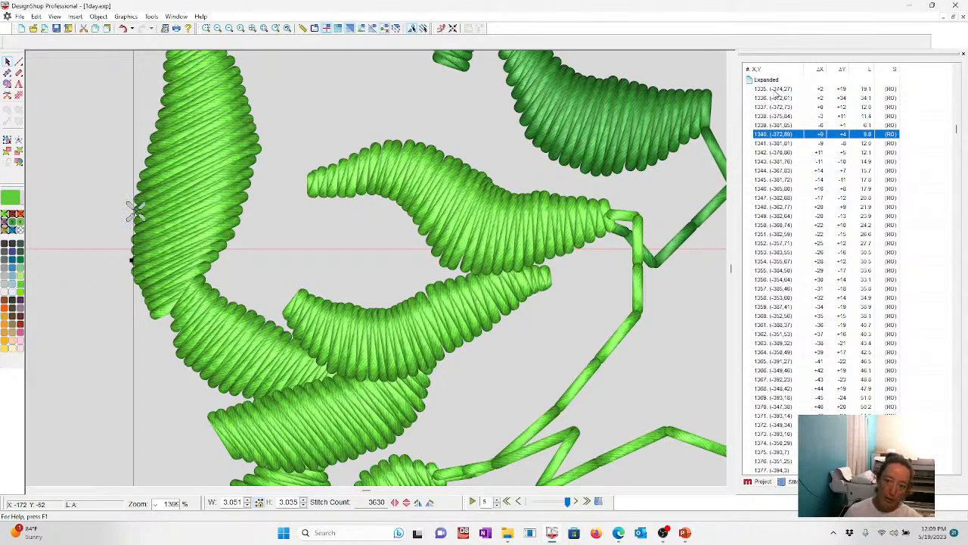
key("Down")
key("Down")
key("Down")
key("Down")
key("Down")
key("Down")
key("Down")
key("Down")
key("Down")
key("Down")
key("Down")
key("Down")
key("Down")
key("Down")
key("Down")
key("Down")
key("Down")
key("Down")
key("Down")
key("Down")
key("Down")
key("Down")
key("Down")
key("Down")
key("Down")
key("Down")
key("Down")
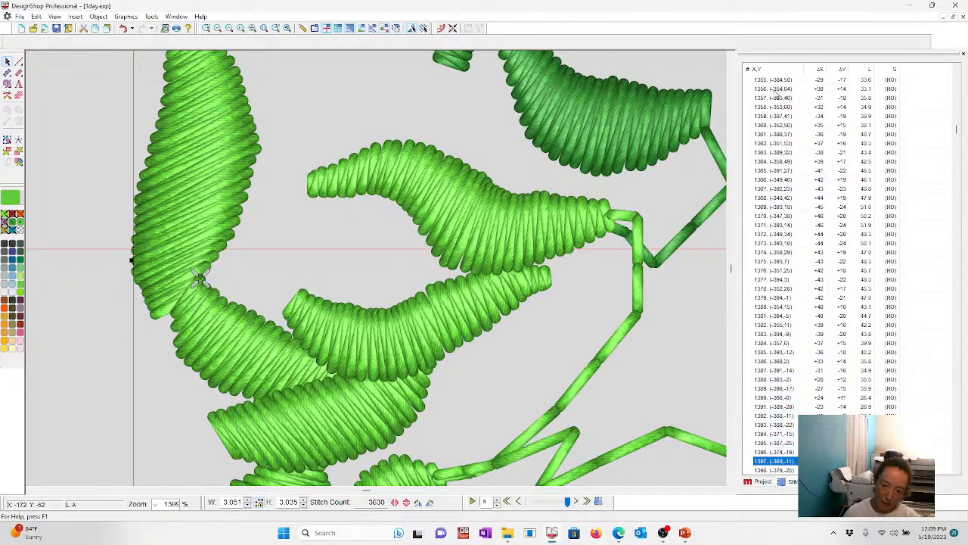
key("Up")
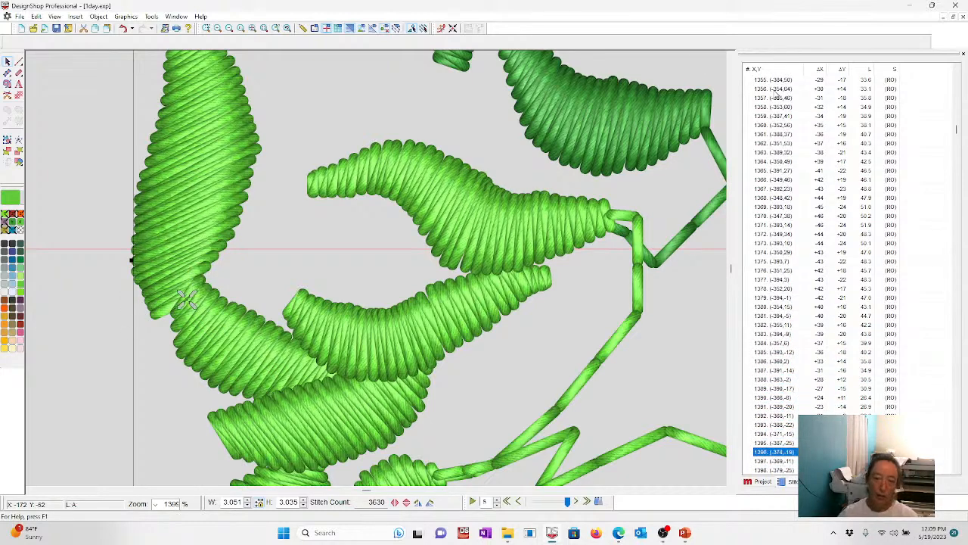
- Insert a trim at stitch 1396 and recolor the separated tall left leaf to 1828 Ultra Blue
left_click(19, 117)
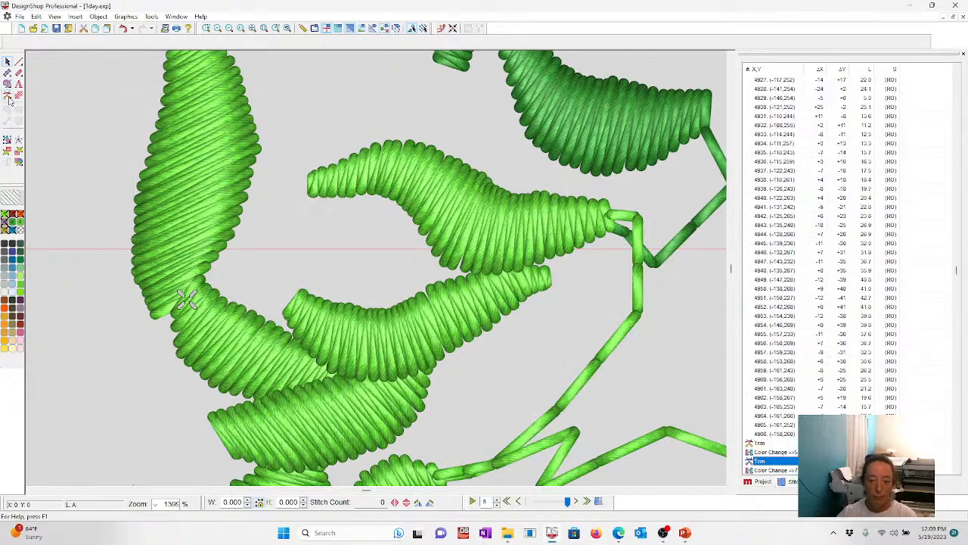
left_click(763, 482)
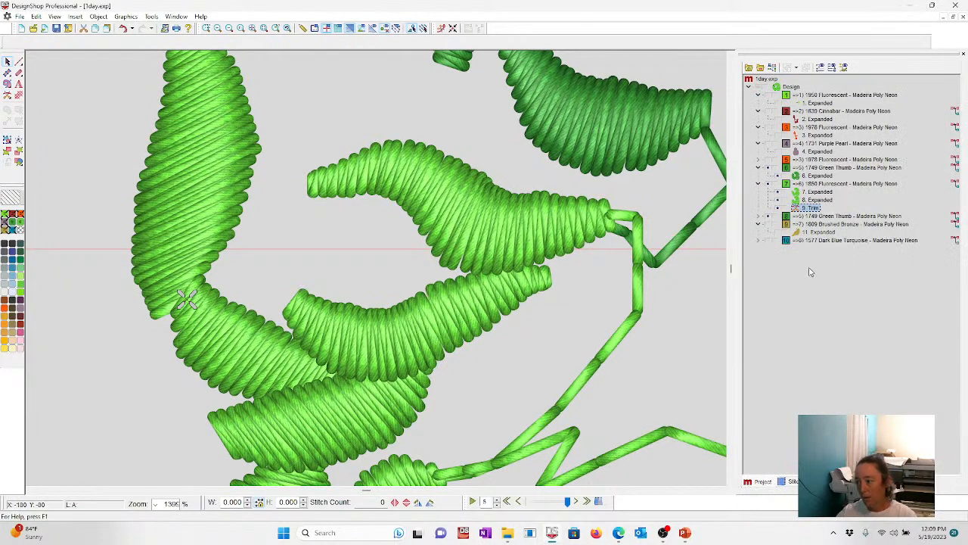
left_click(820, 200)
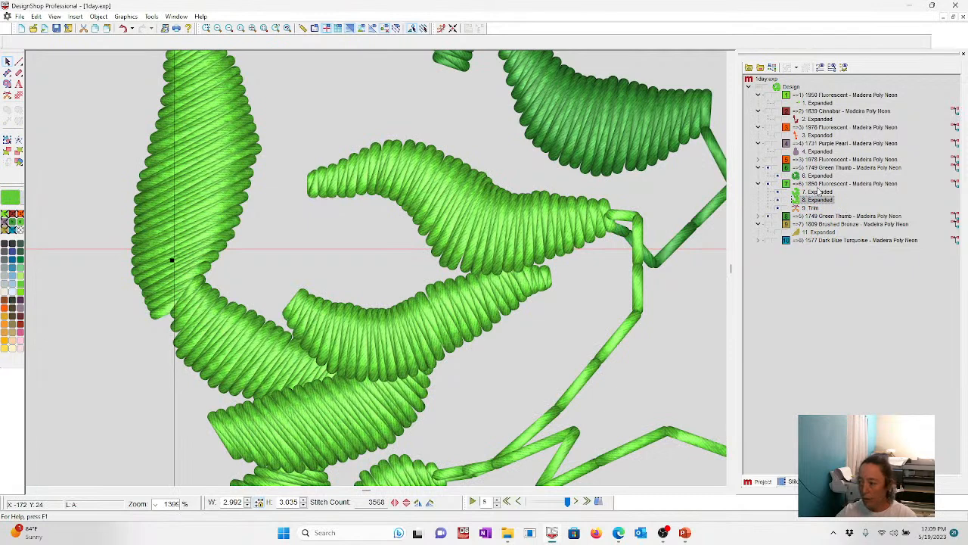
left_click(816, 193)
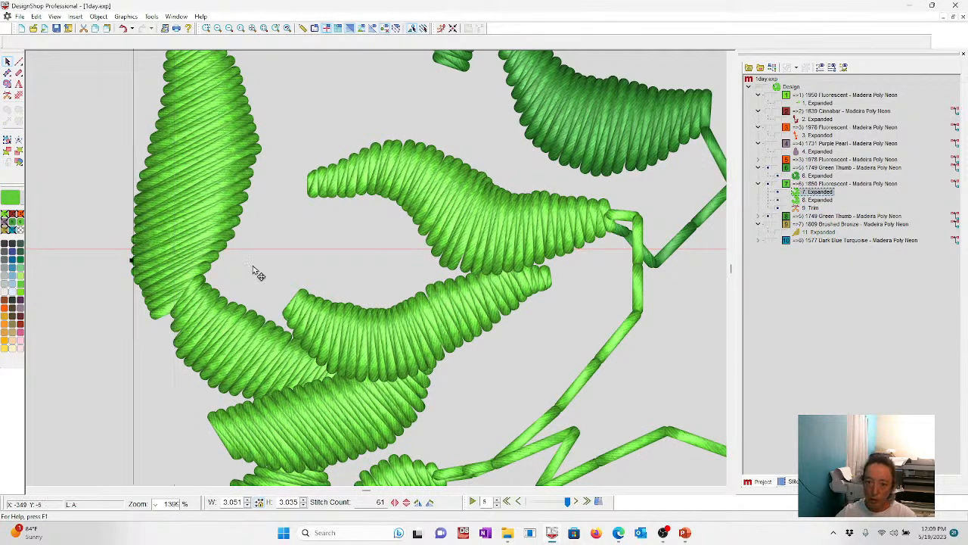
left_click(13, 268)
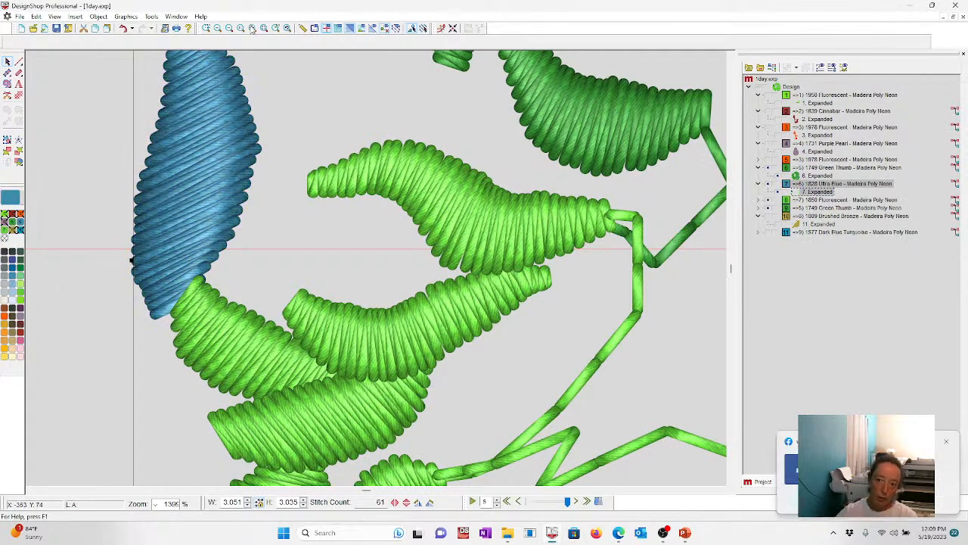
left_click(219, 27)
left_click(647, 310)
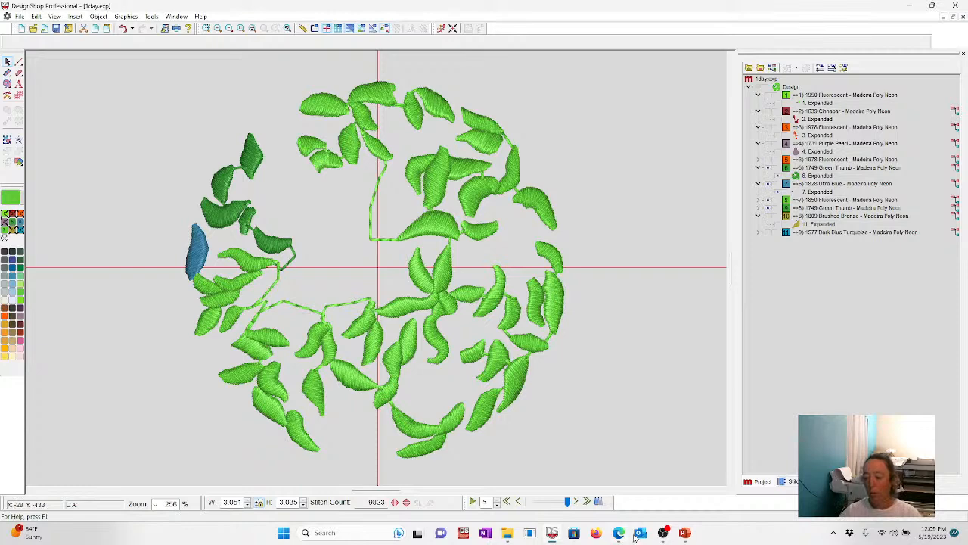
- Switch to the PowerPoint slide show to read the Questions slide, and return to DesignShop
mouse_move(686, 539)
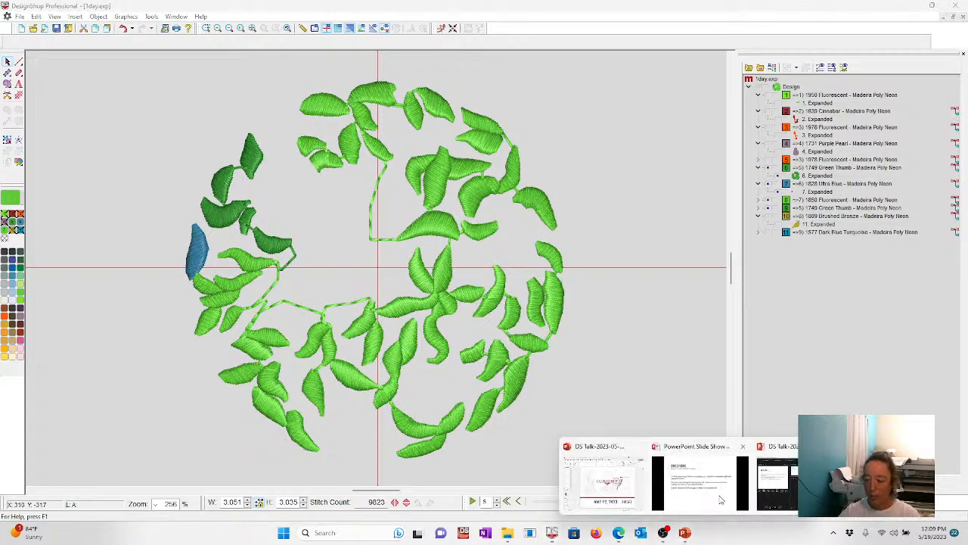
left_click(721, 500)
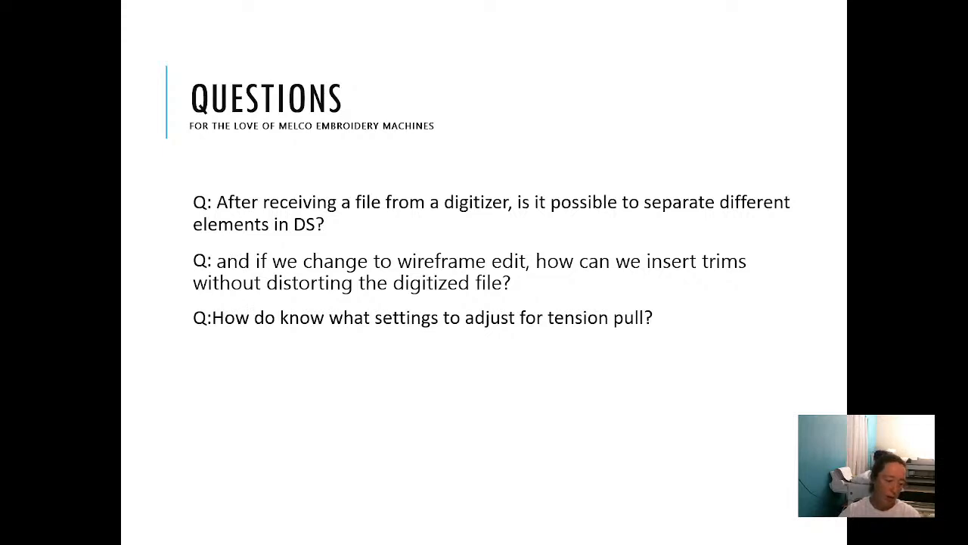
key("alt+Tab")
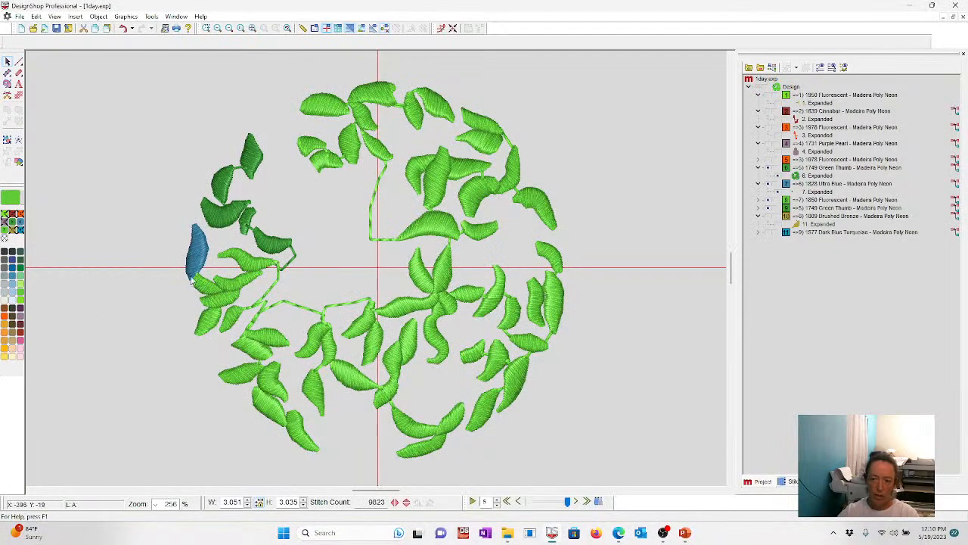
- Convert the large light green expanded leaves element to wireframe
left_click(444, 186)
right_click(434, 185)
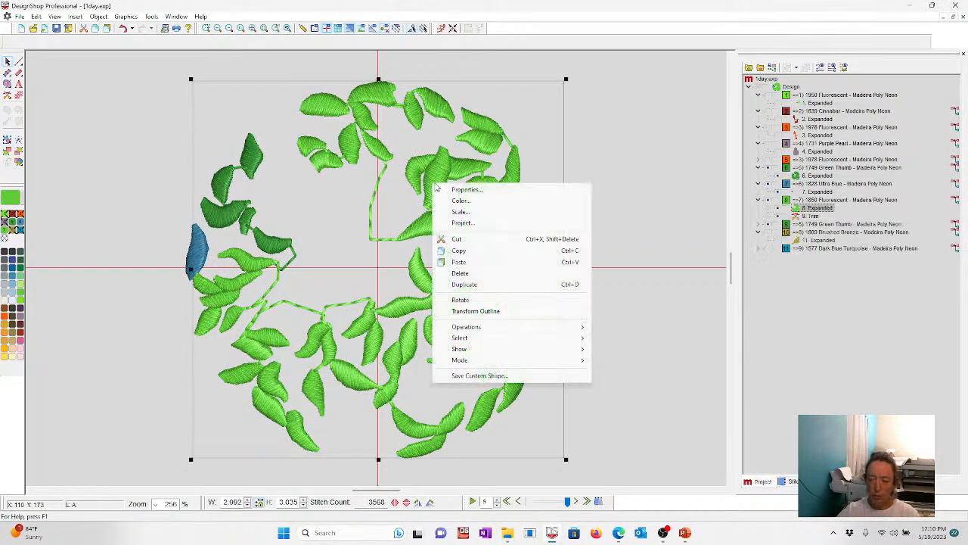
mouse_move(498, 333)
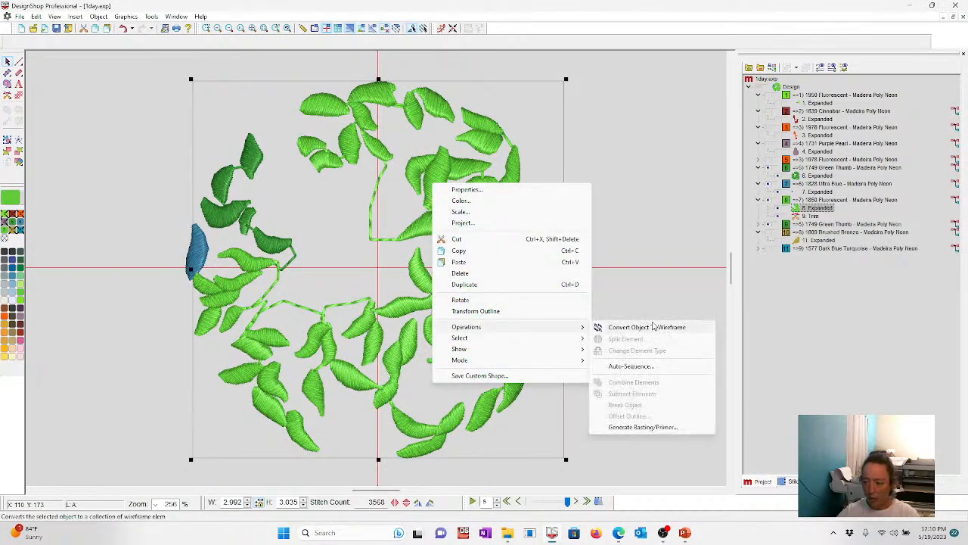
left_click(656, 328)
- Select the wireframe leaf cluster at the upper left of the light green leaves and recolor it to orange 1978 Fluorescent
right_click(582, 261)
left_click(582, 147)
left_click_drag(265, 66, 419, 186)
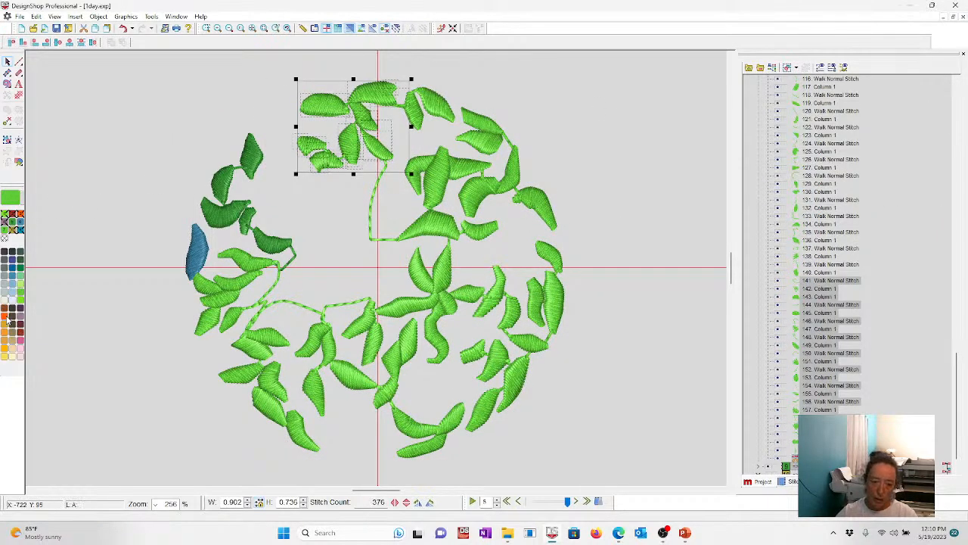
left_click(9, 321)
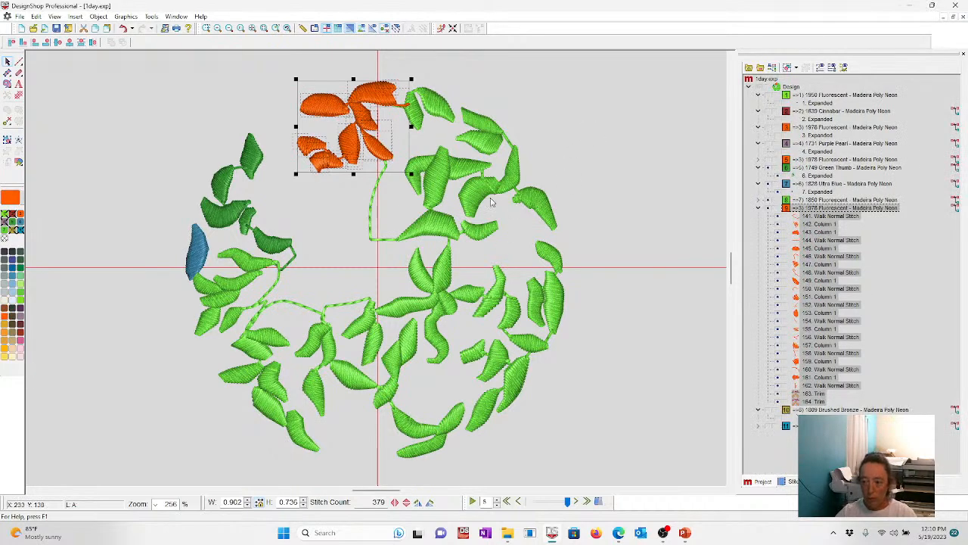
- Remove the walk stitches connecting the leaves at the upper right of the wreath
left_click(499, 135)
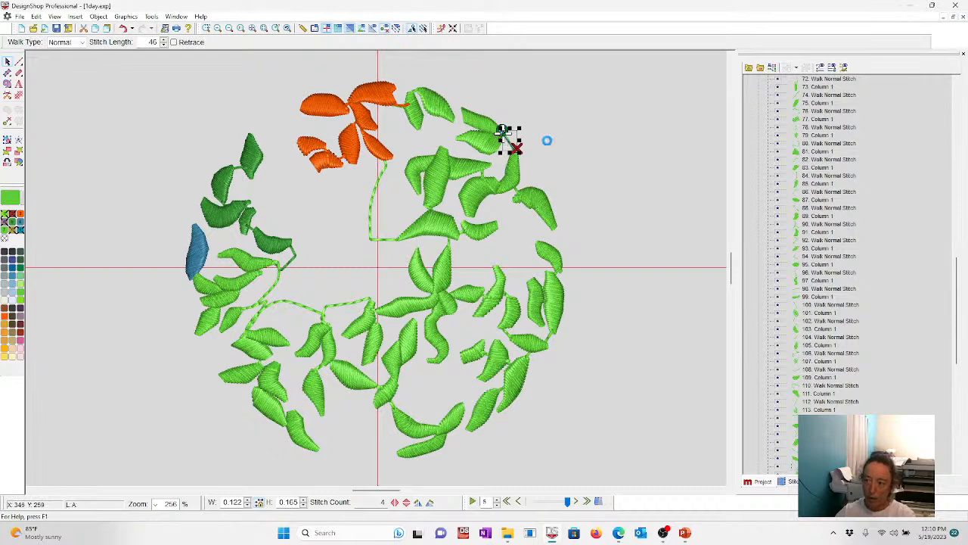
left_click(516, 151)
left_click(498, 131)
left_click(518, 194)
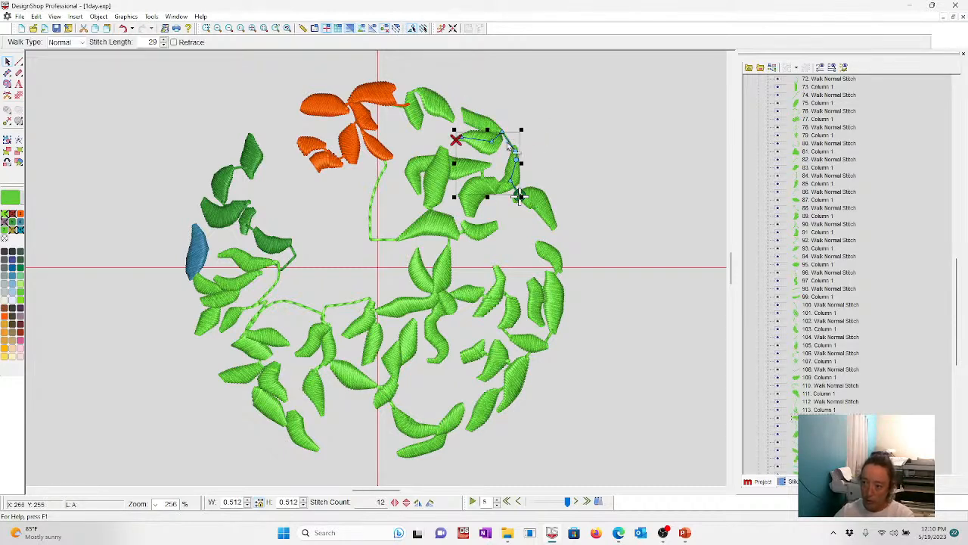
key("Escape")
- Try moving the blue expanded leaf onto the neighbouring green leaves, and undo the move
key("ctrl+a")
left_click_drag(479, 122, 496, 132)
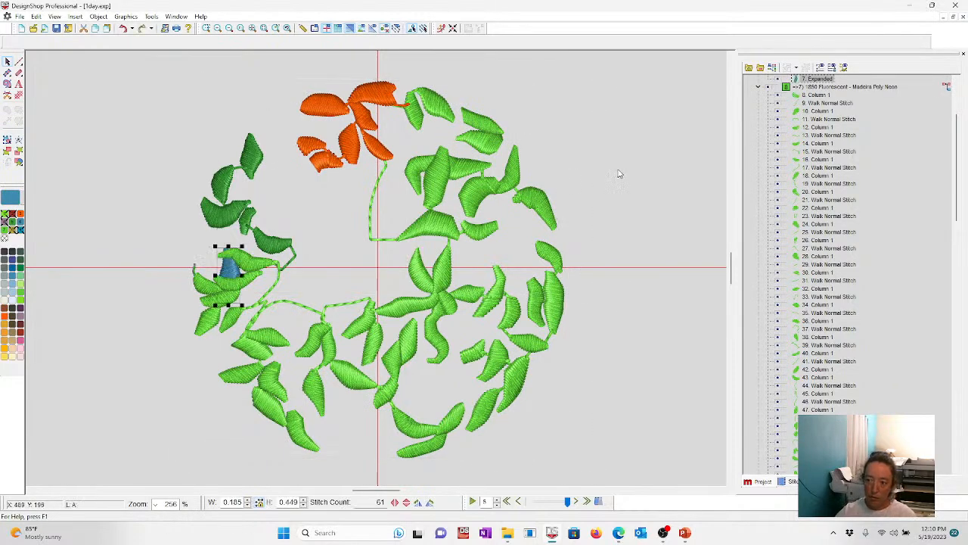
key("ctrl+z")
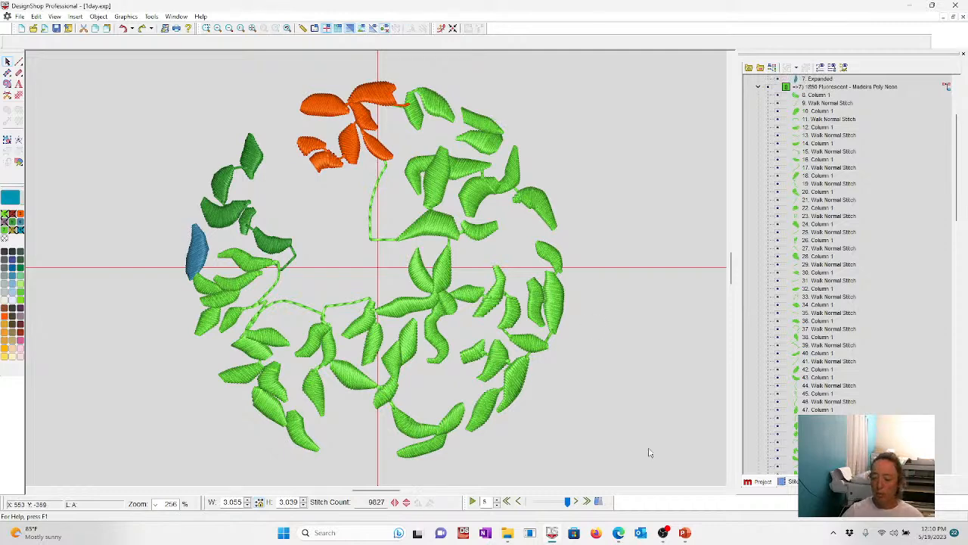
- Switch back to the PowerPoint slide show to present the Questions slide again
mouse_move(685, 533)
left_click(669, 485)
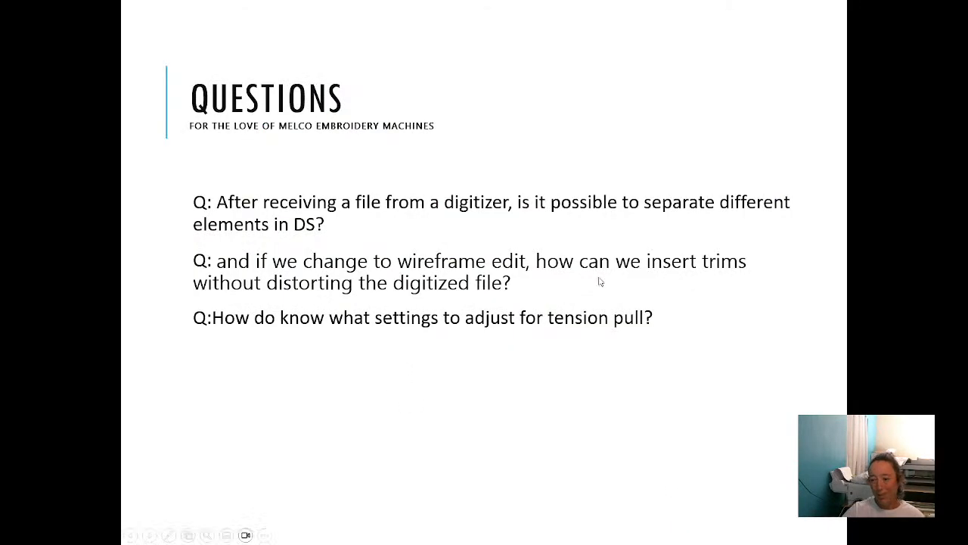
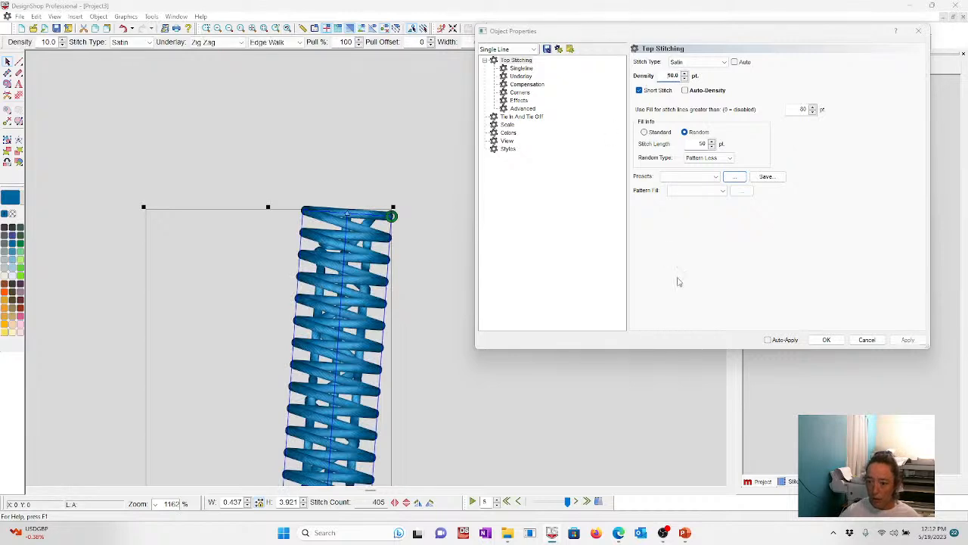
- Turn off auto underlay for the blue single-line column and set both its primary and secondary underlay to None
left_click(521, 76)
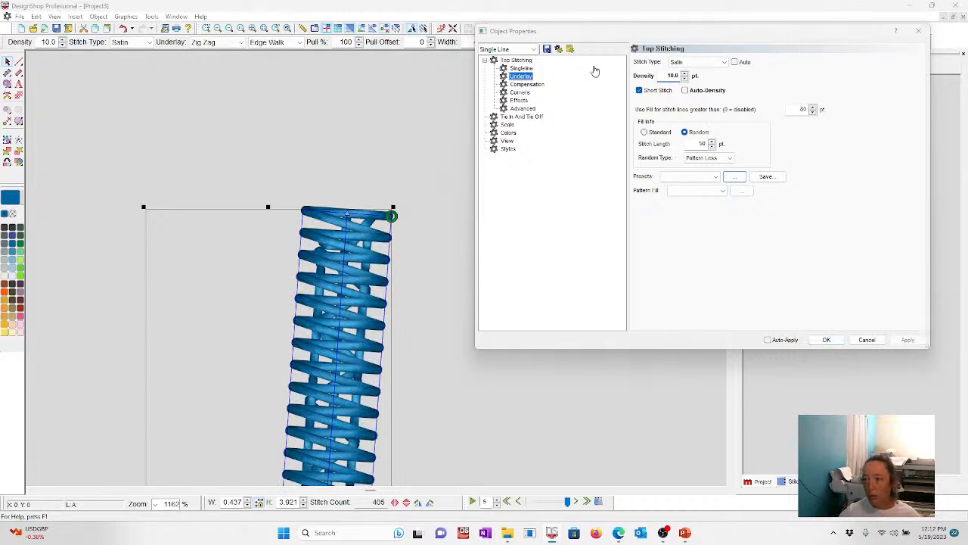
left_click(649, 64)
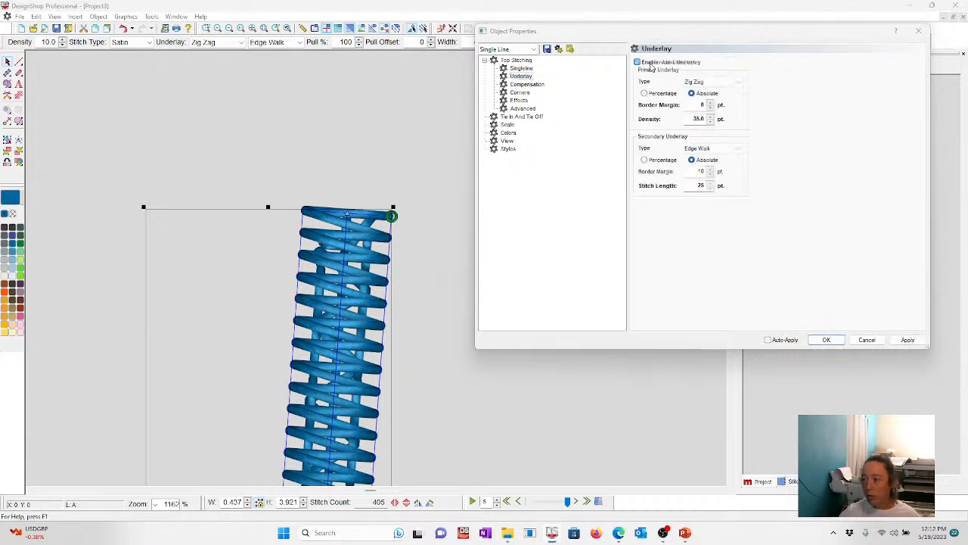
left_click(711, 81)
left_click(700, 90)
left_click(700, 111)
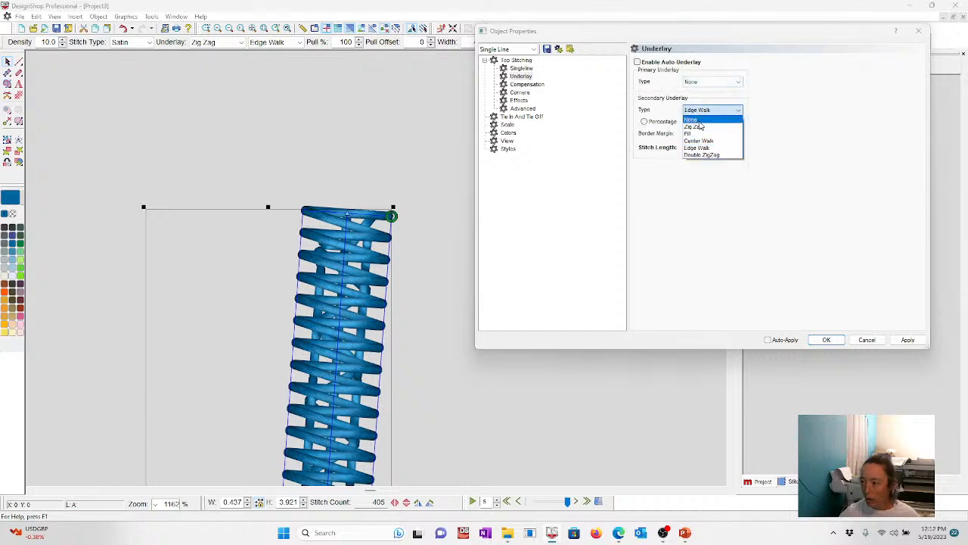
left_click(700, 119)
left_click(908, 339)
left_click(827, 340)
left_click(458, 161)
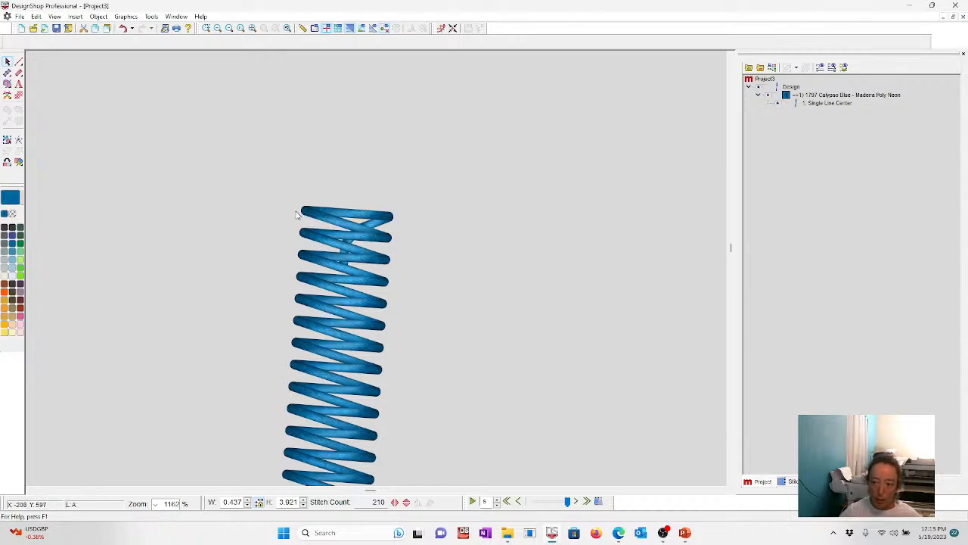
- Open the compensation properties of the blue single-line column and apply a Pull Offset of 10 pt
left_click(367, 218)
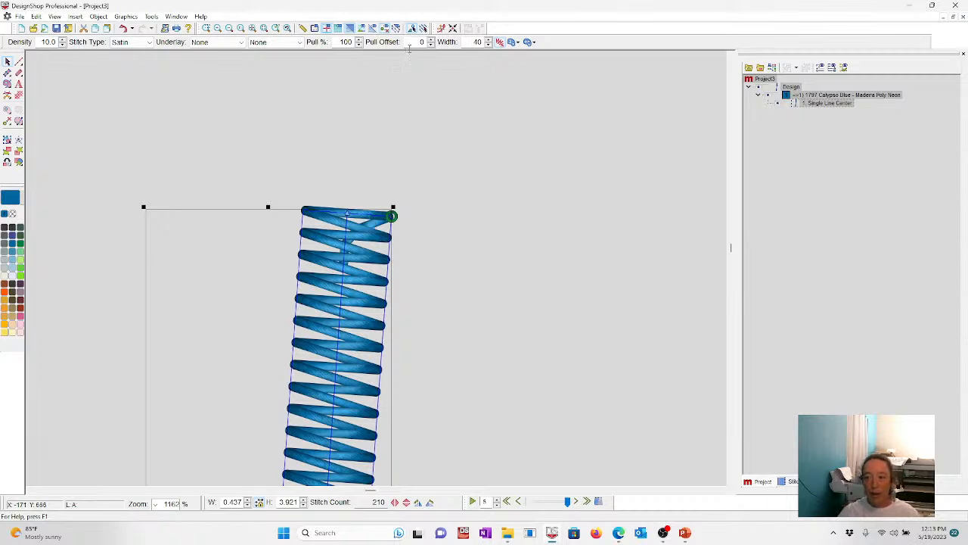
right_click(360, 241)
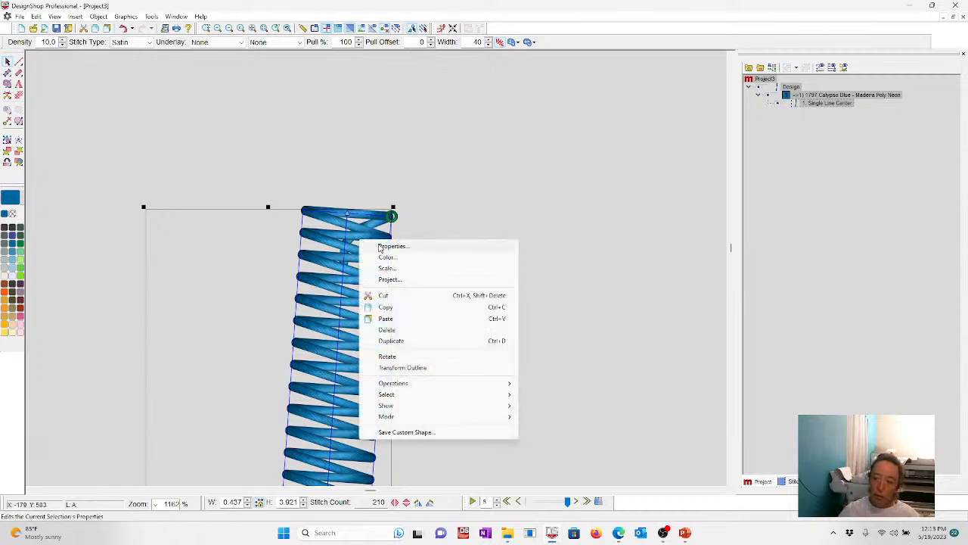
left_click(392, 246)
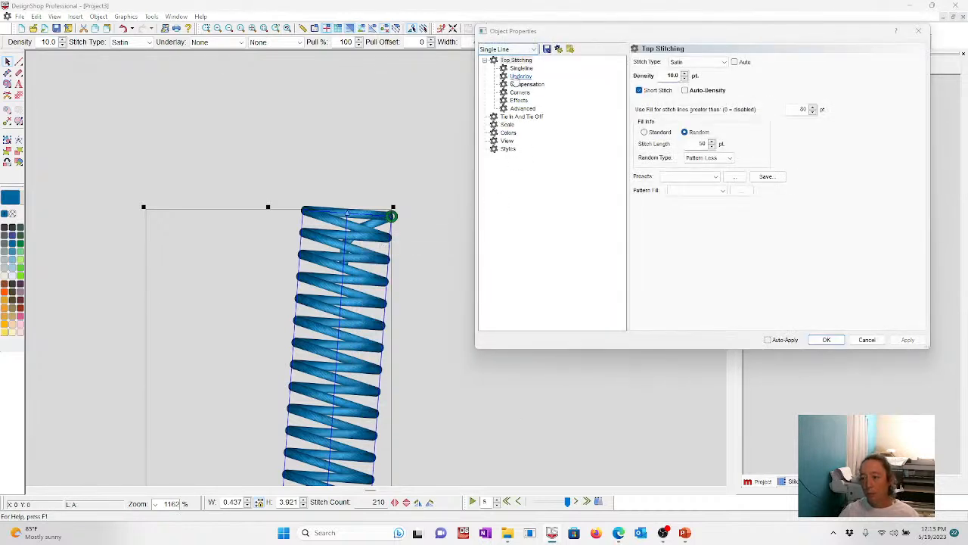
left_click(527, 84)
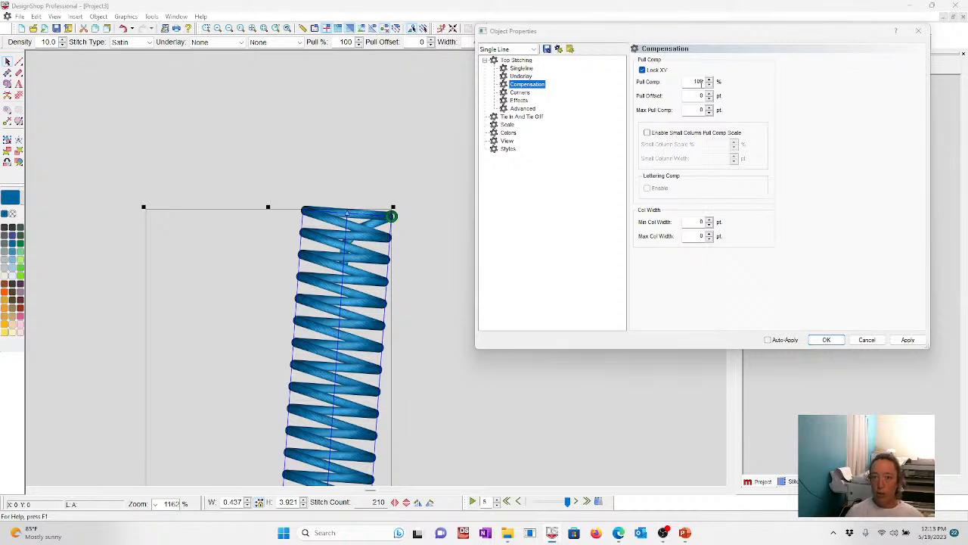
double_click(687, 98)
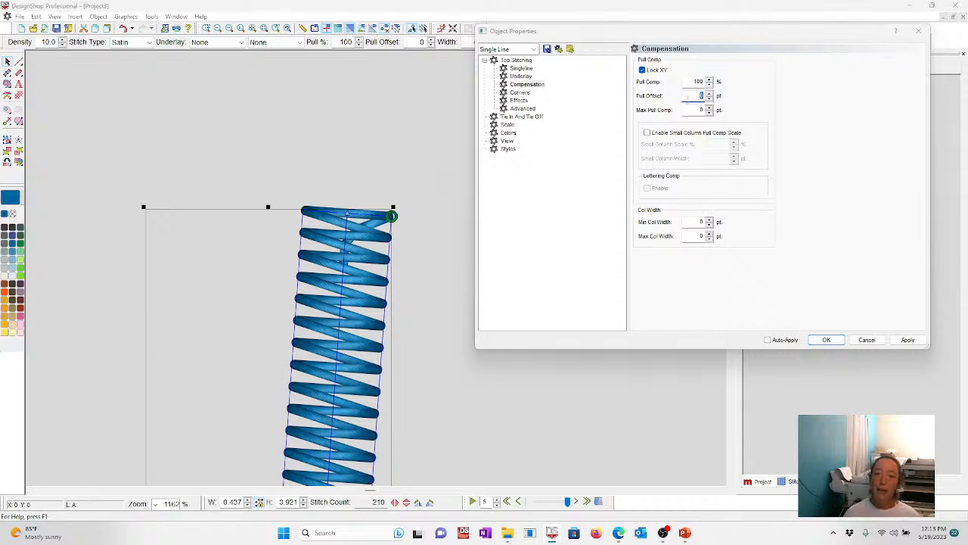
type("1")
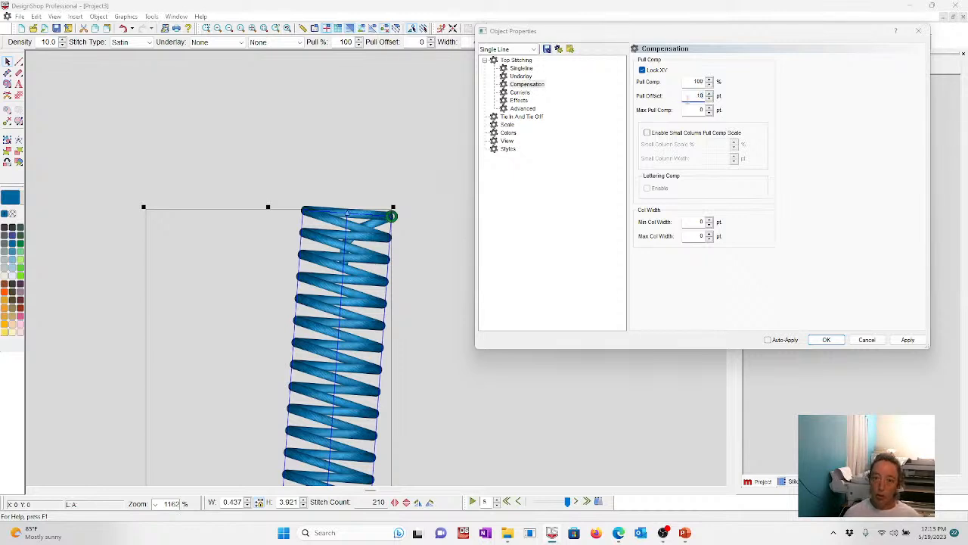
key("Return")
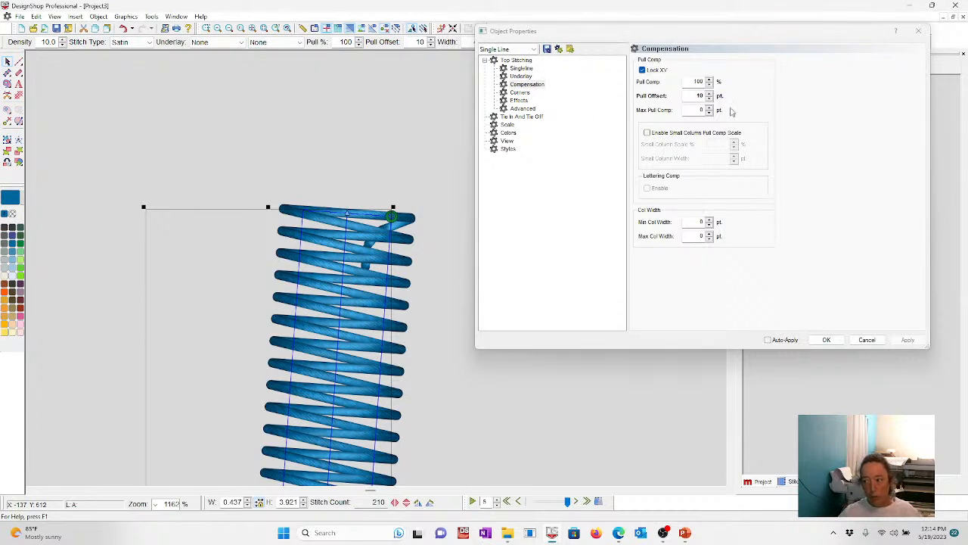
- Set the blue column's Pull Offset to 1 pt and apply it
left_click(698, 95)
double_click(698, 95)
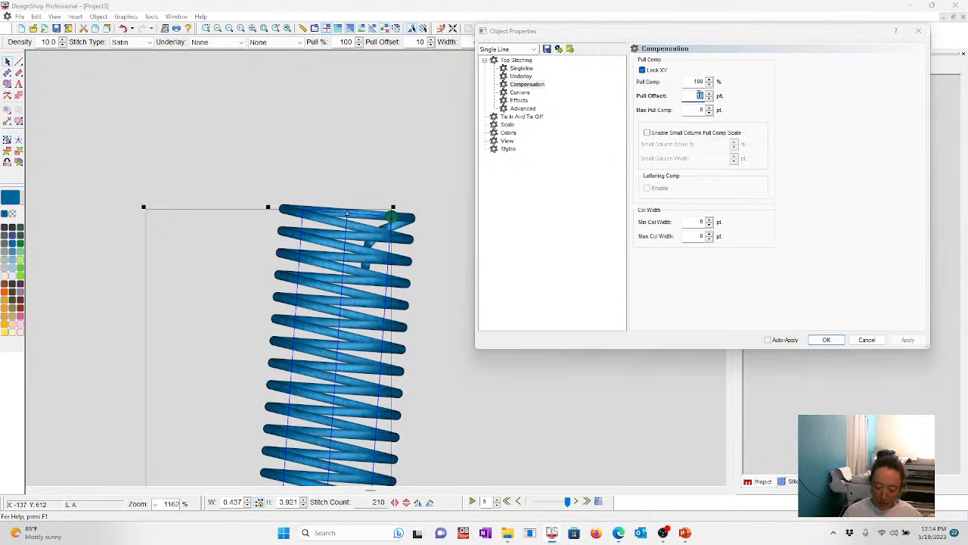
key("BackSpace")
type("1")
key("Return")
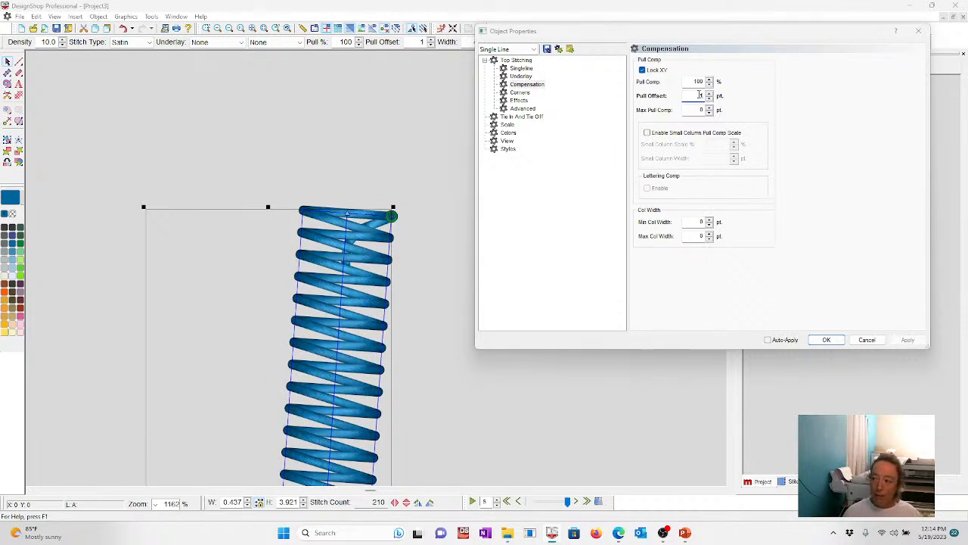
- Try Pull Offset values of 2 pt and 7 pt on the blue column, and return it to 1 pt
left_click(710, 94)
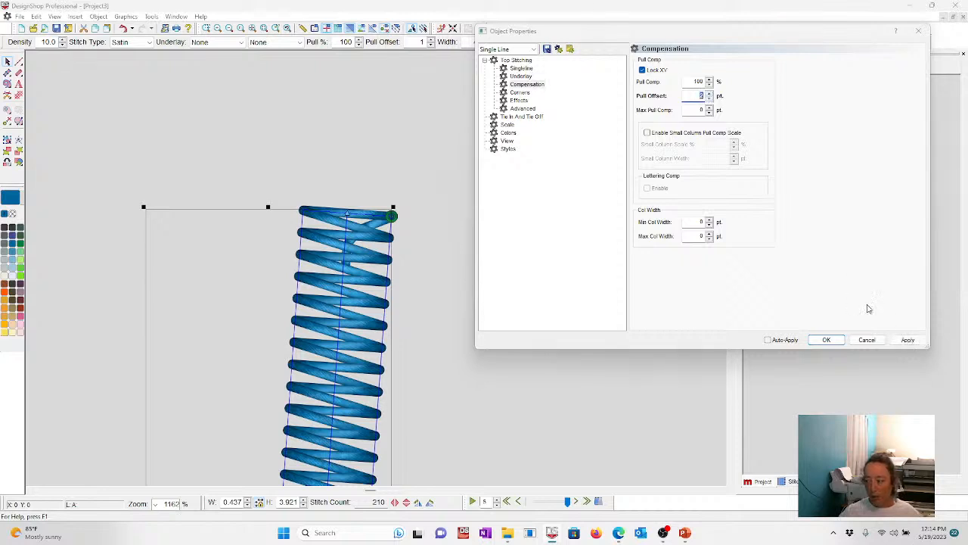
left_click(907, 340)
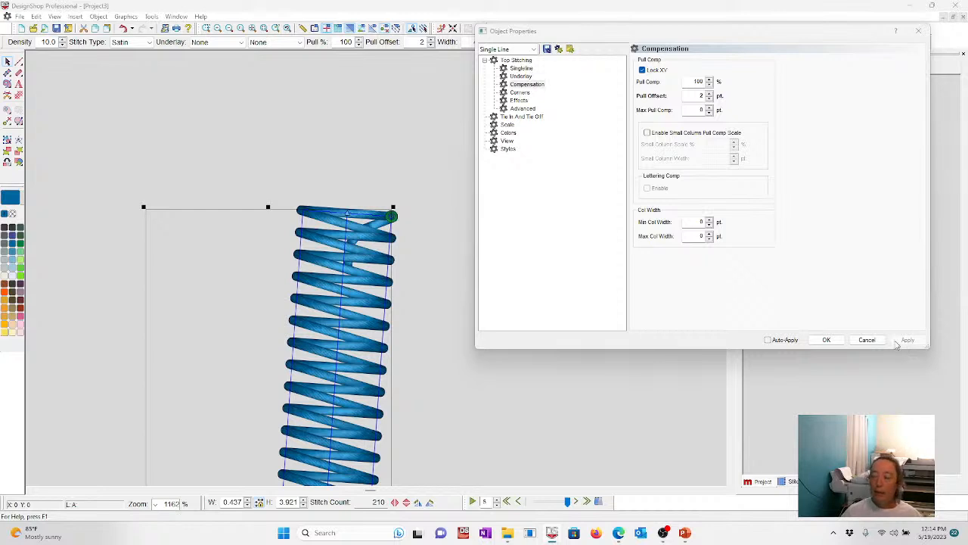
left_click(710, 94)
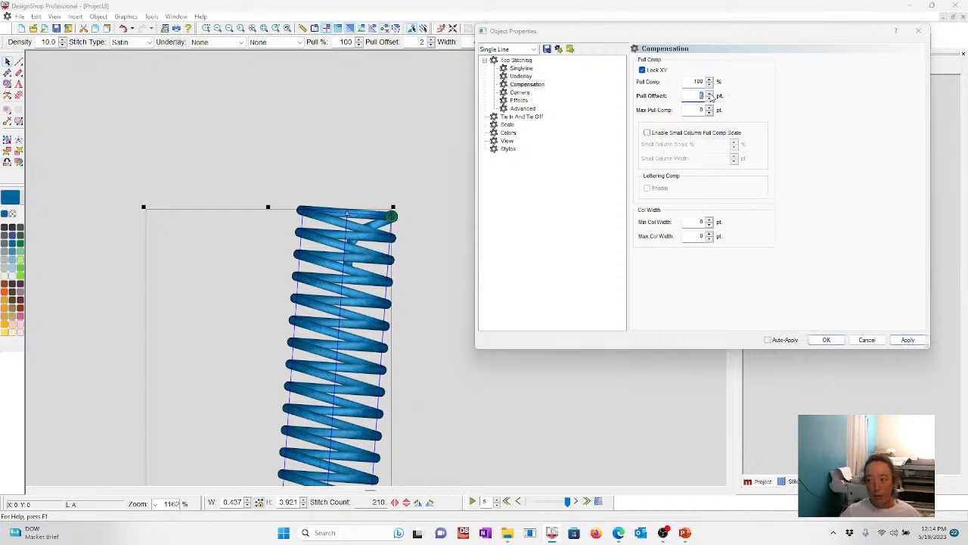
left_click(904, 341)
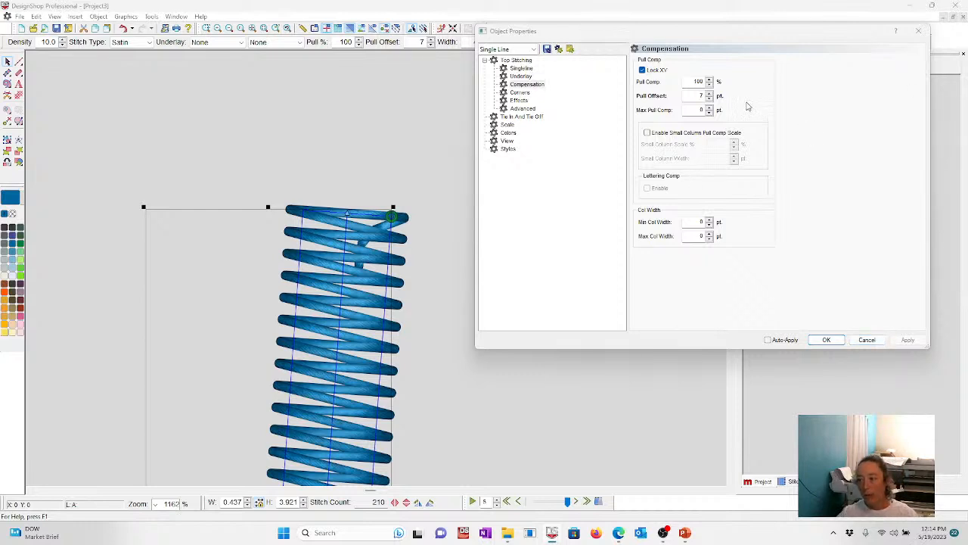
left_click(710, 99)
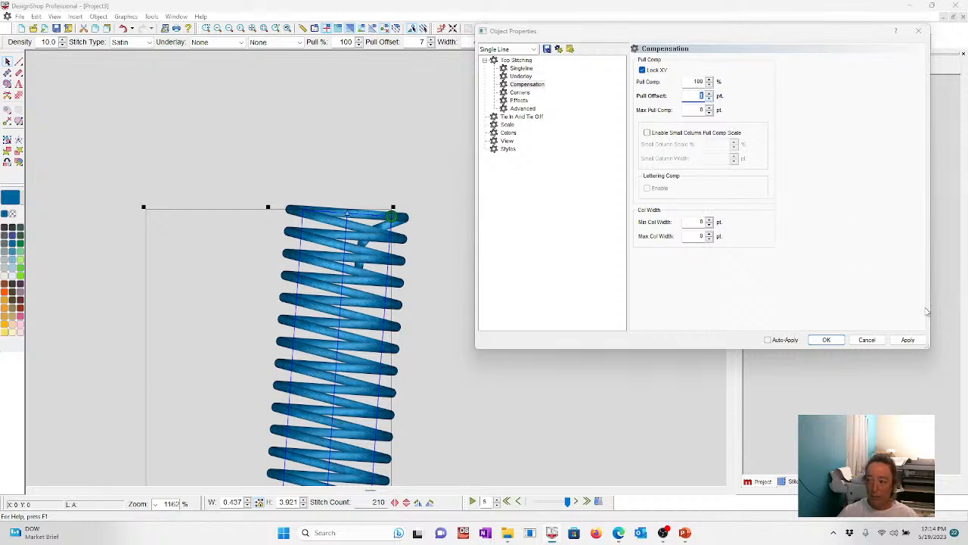
left_click(907, 340)
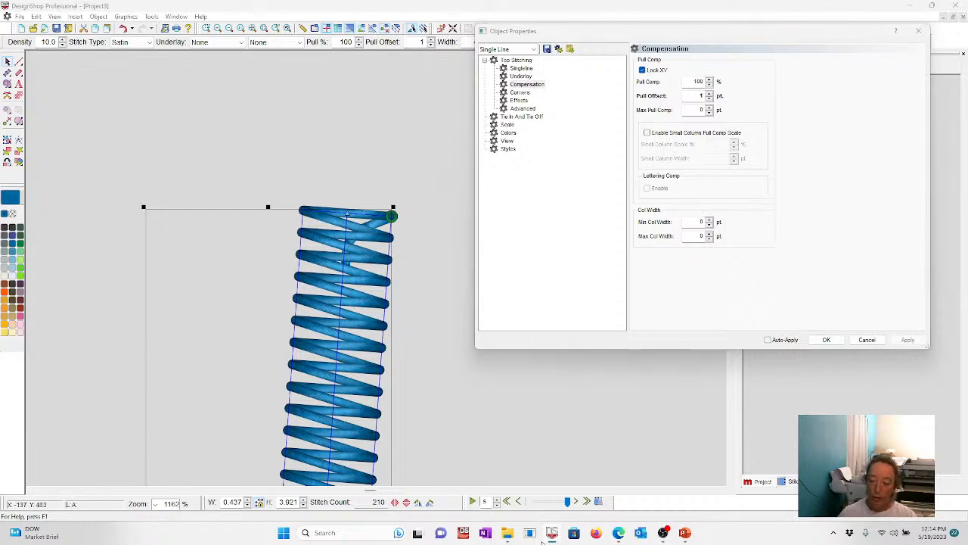
- Switch to the PowerPoint slide show and advance to the question about overlapping outlines onto a fill
mouse_move(695, 535)
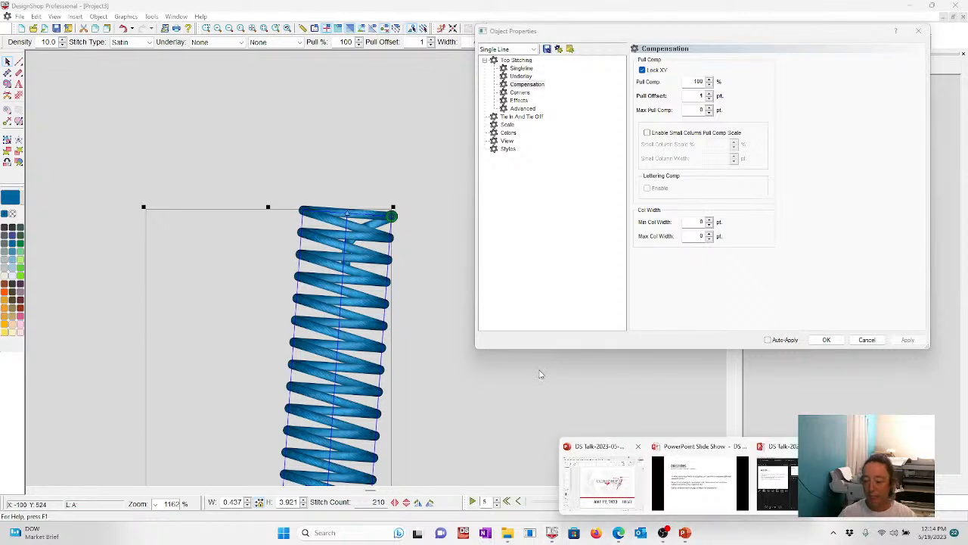
left_click(713, 500)
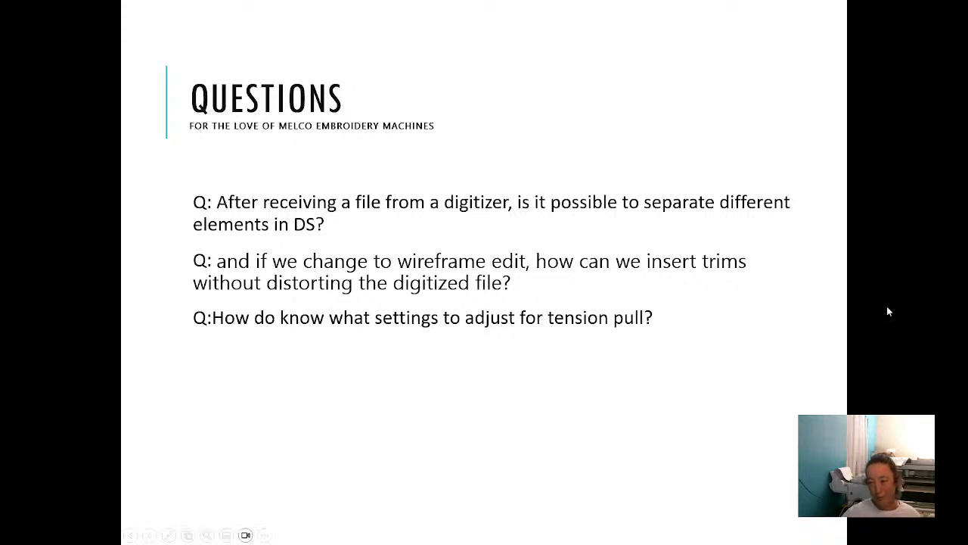
left_click(641, 348)
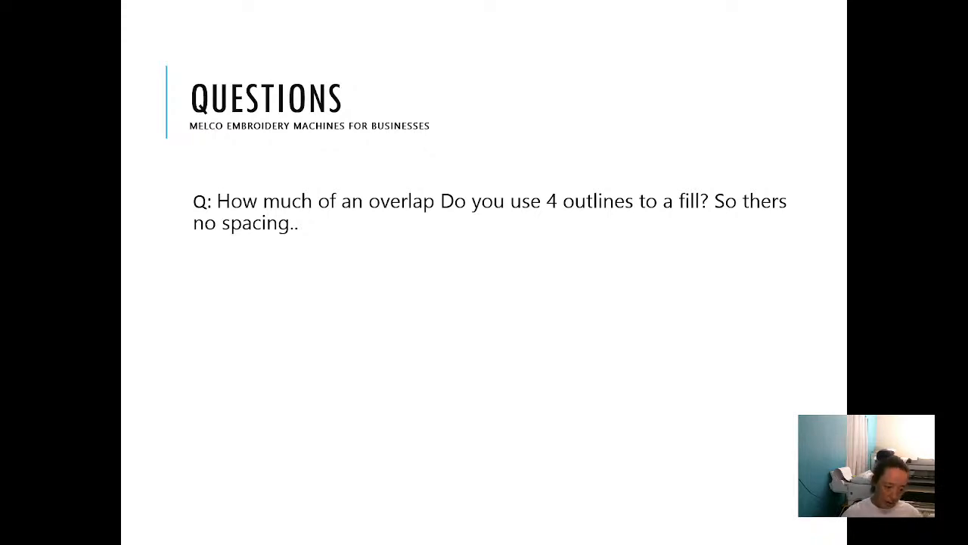
- Switch back to DesignShop and draw a square complex fill about 1.32 wide by 1.35 high beside the blue column
key("alt+Tab")
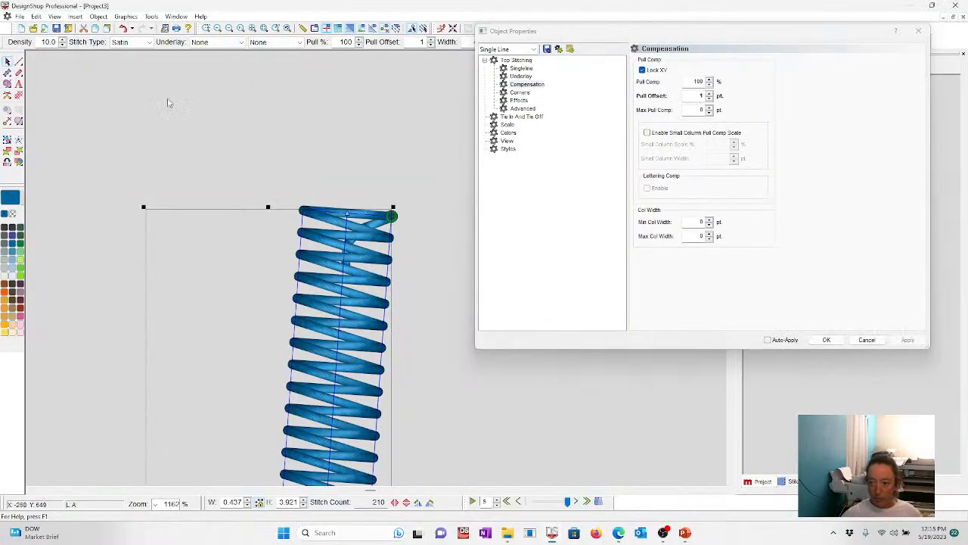
left_click(258, 28)
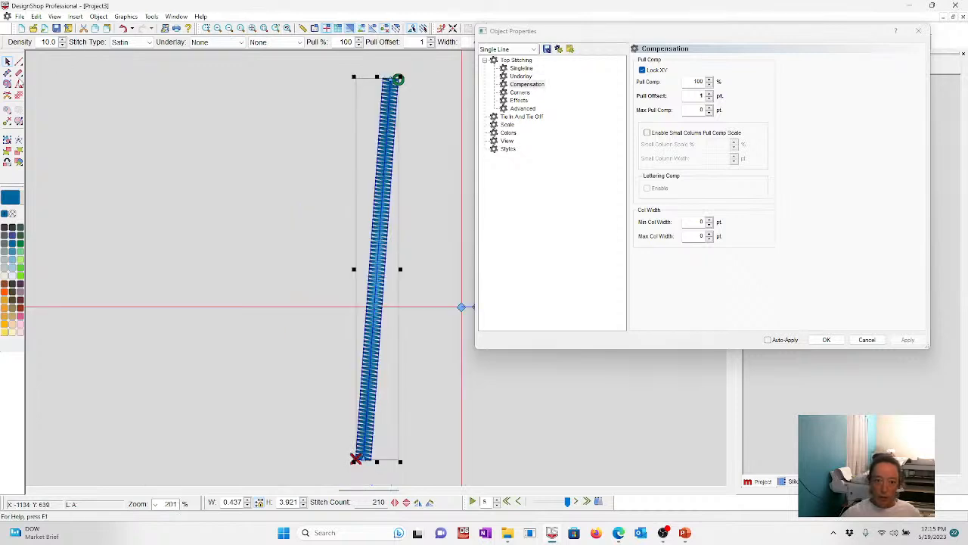
left_click(7, 140)
left_click_drag(95, 154, 224, 286)
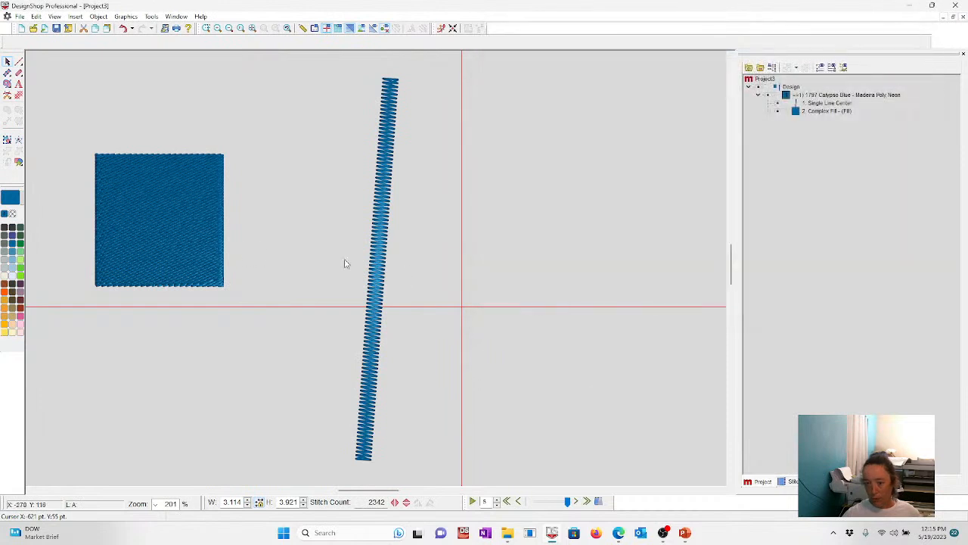
- Add a Single Line Center outline from the square fill and colour it 1950 Fluorescent green
left_click(155, 218)
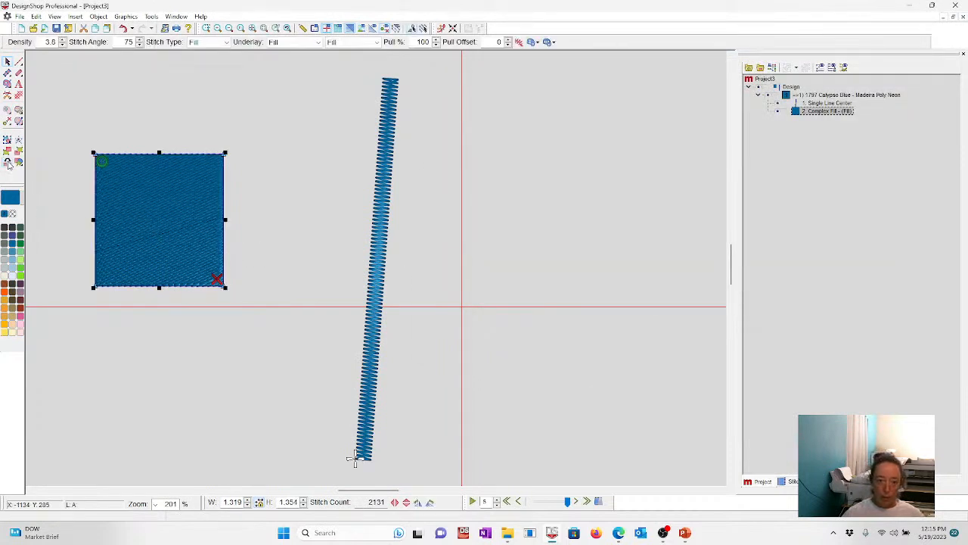
left_click(8, 161)
left_click(445, 229)
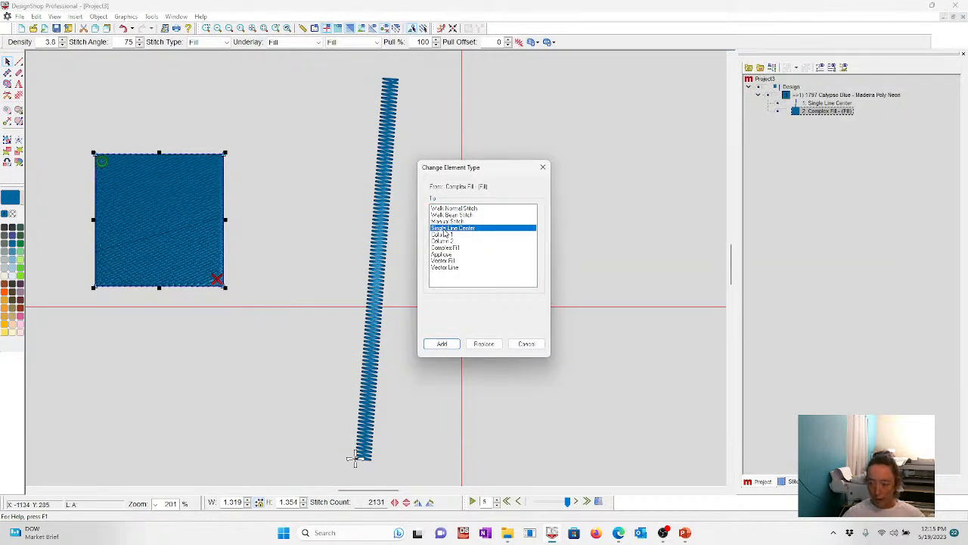
left_click(435, 345)
left_click(21, 275)
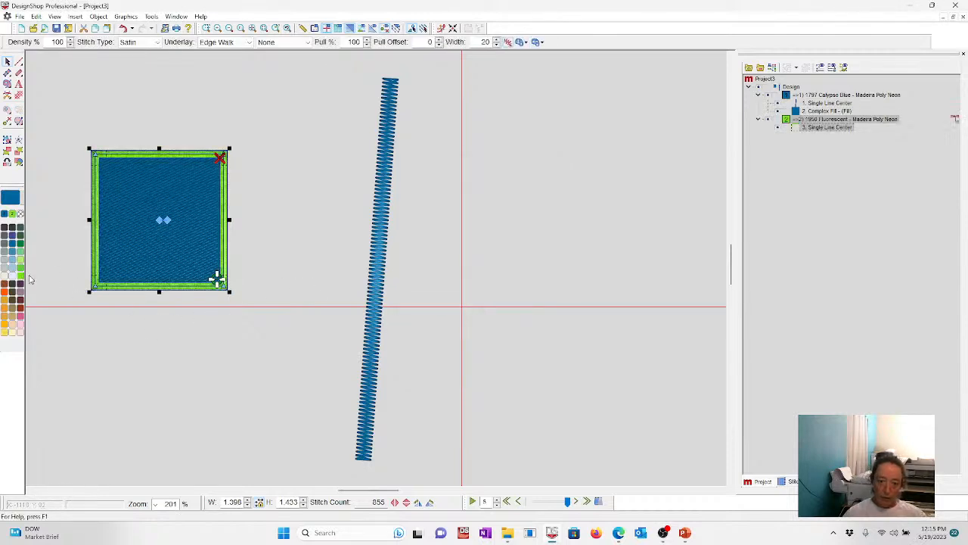
- Check the green outline's overlap at the square's upper-left corner and set the outline's width to 40
left_click(143, 102)
left_click(206, 30)
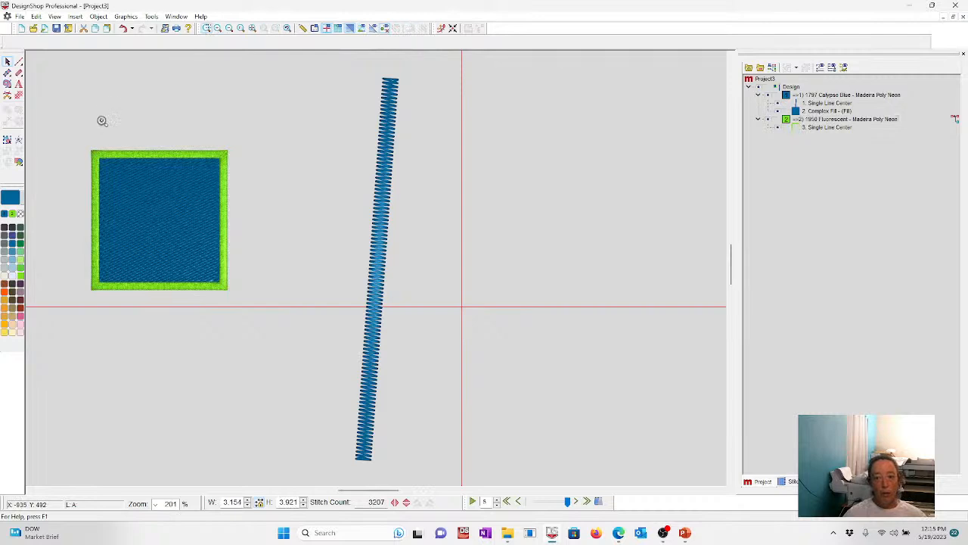
left_click_drag(76, 134, 161, 205)
left_click(370, 253)
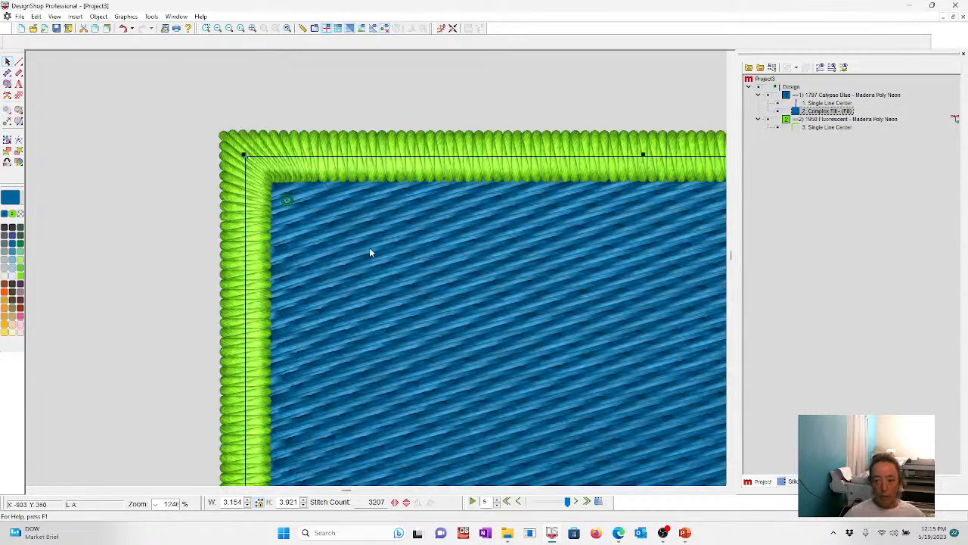
left_click(246, 168)
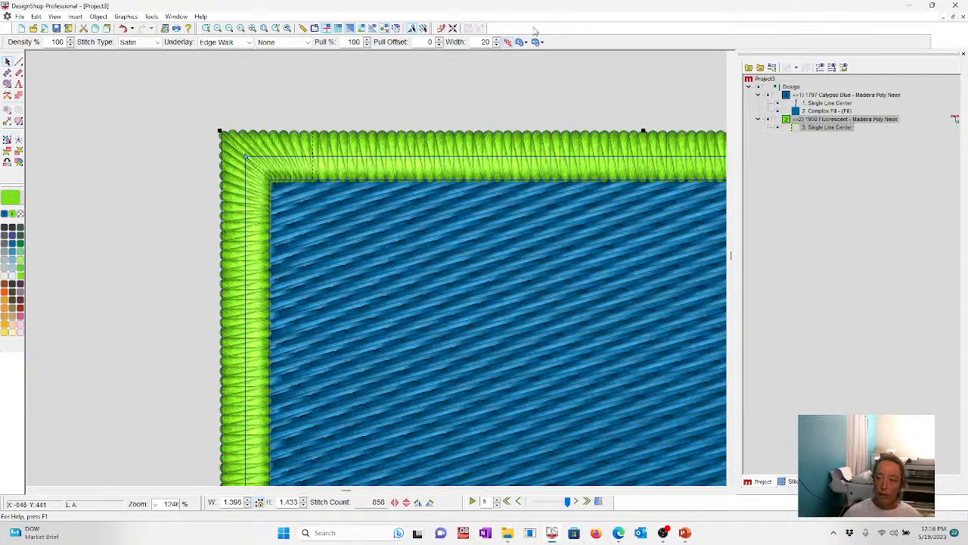
double_click(485, 42)
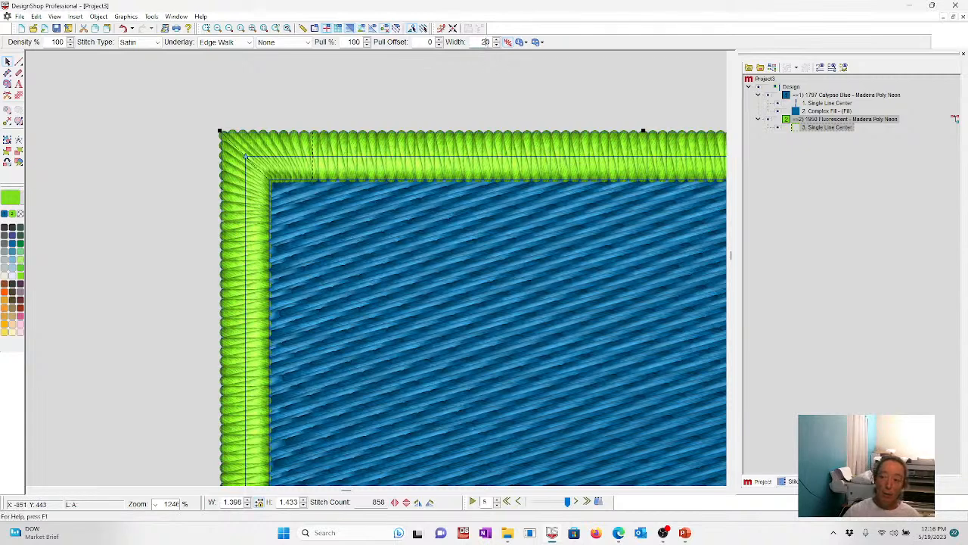
type("40")
key("Return")
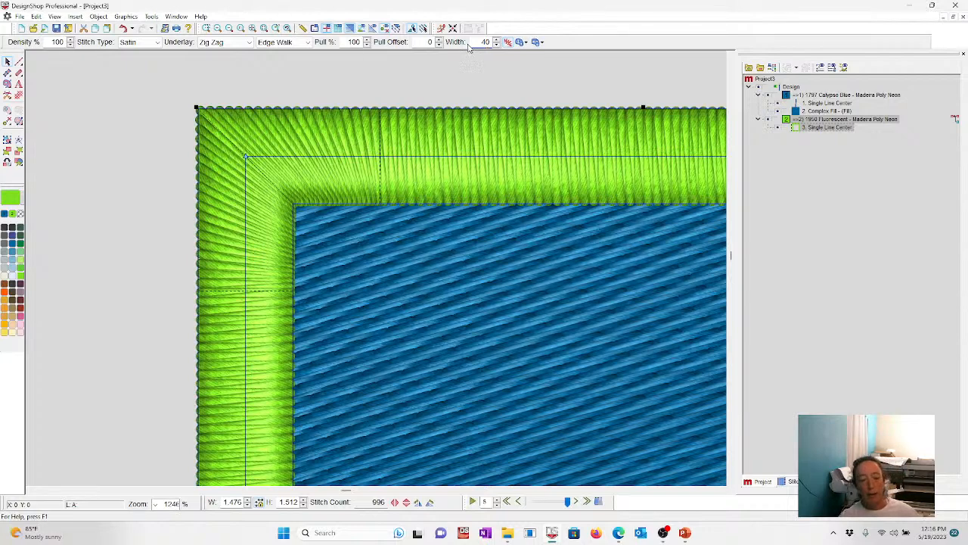
- Delete the blue single-line column beside the bordered square
left_click(210, 89)
left_click(255, 28)
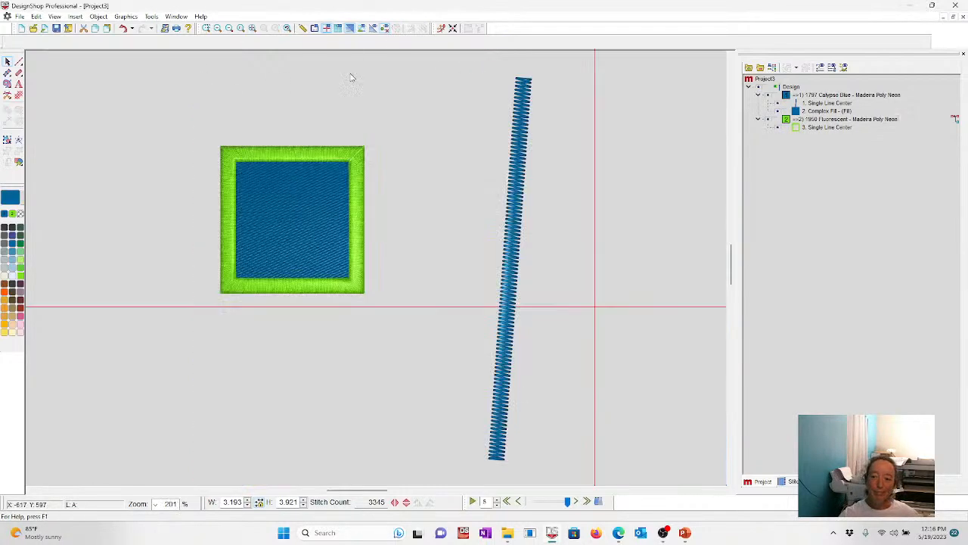
left_click(517, 162)
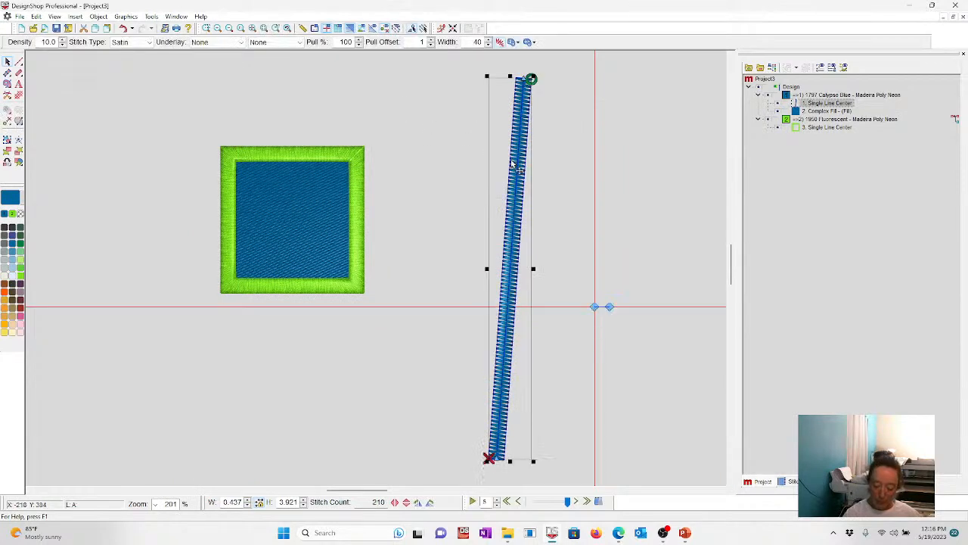
key("Delete")
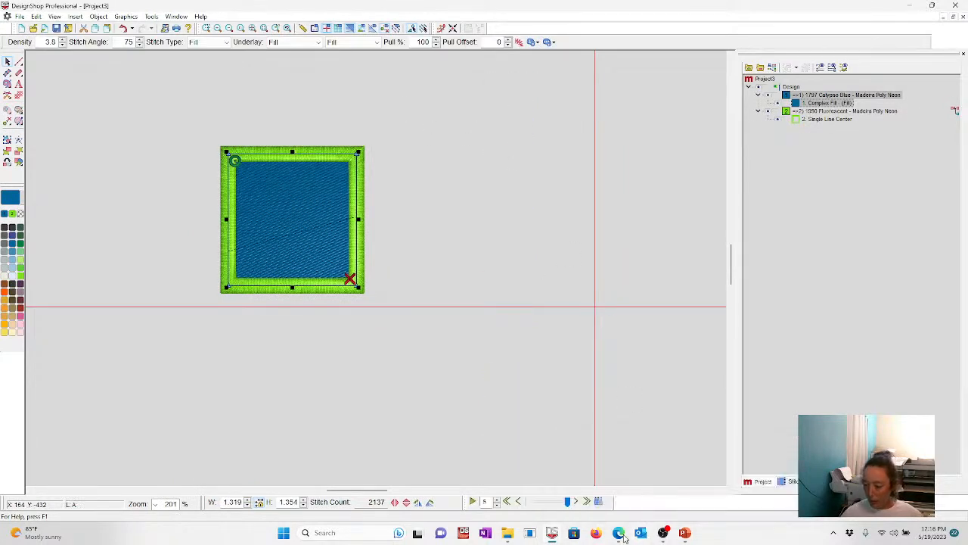
- Switch to the PowerPoint slide show and bring up the Questions slide on separating elements, trims and tension pull
left_click(684, 533)
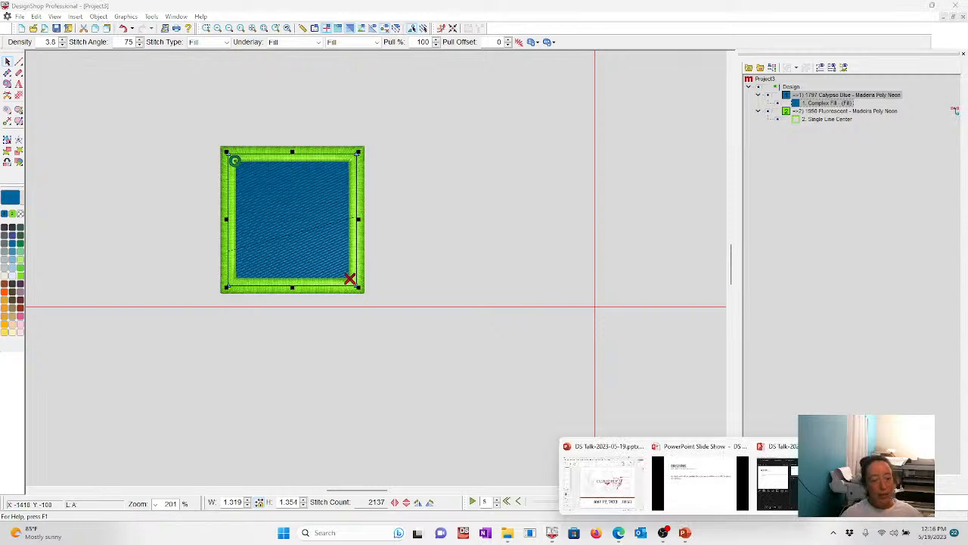
left_click(689, 482)
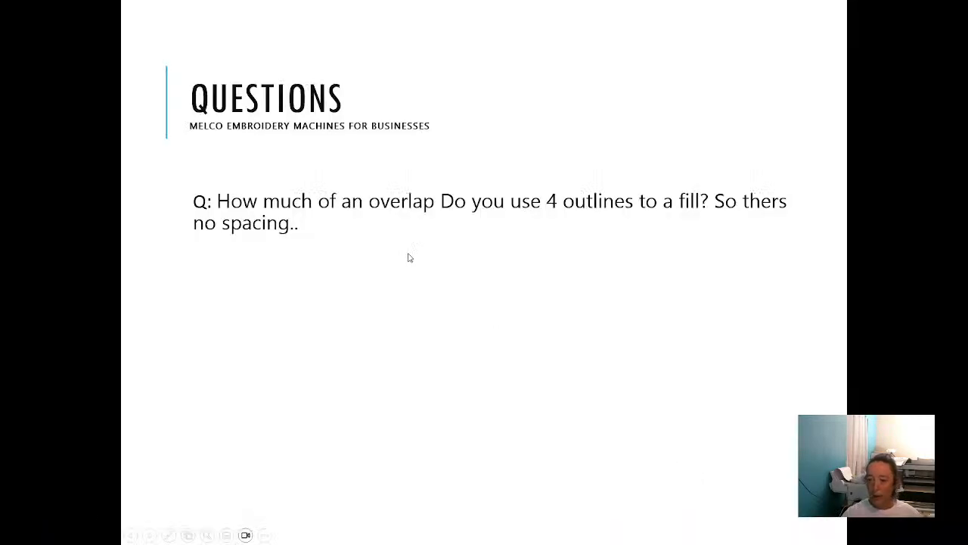
left_click(417, 301)
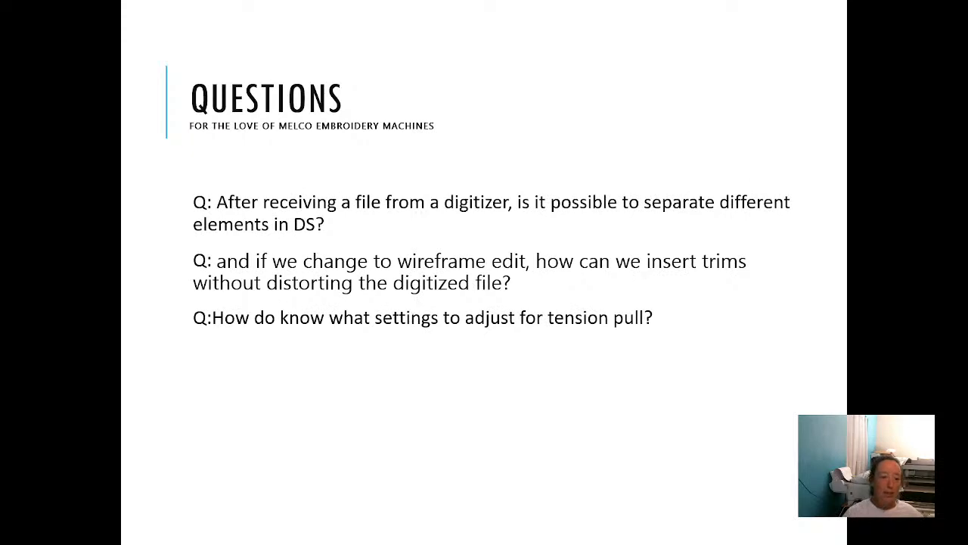